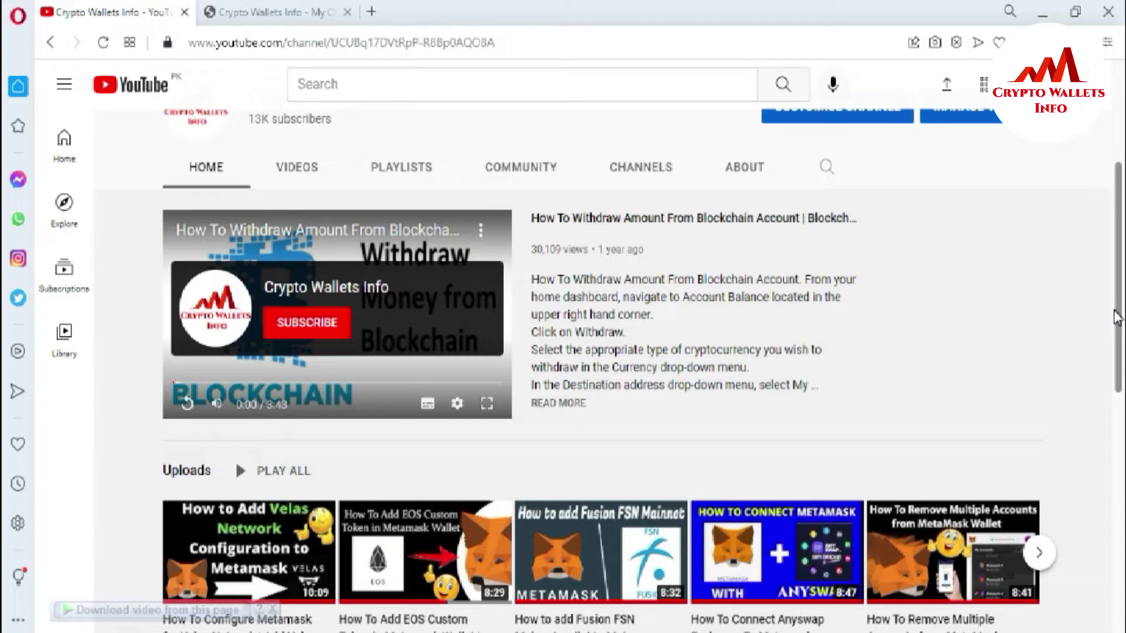
View the Crypto Wallets Info channel header on YouTube, highlight the channel name, and switch to the open cryptowalletsinfo.com page.
scroll(1117, 316, up, 4)
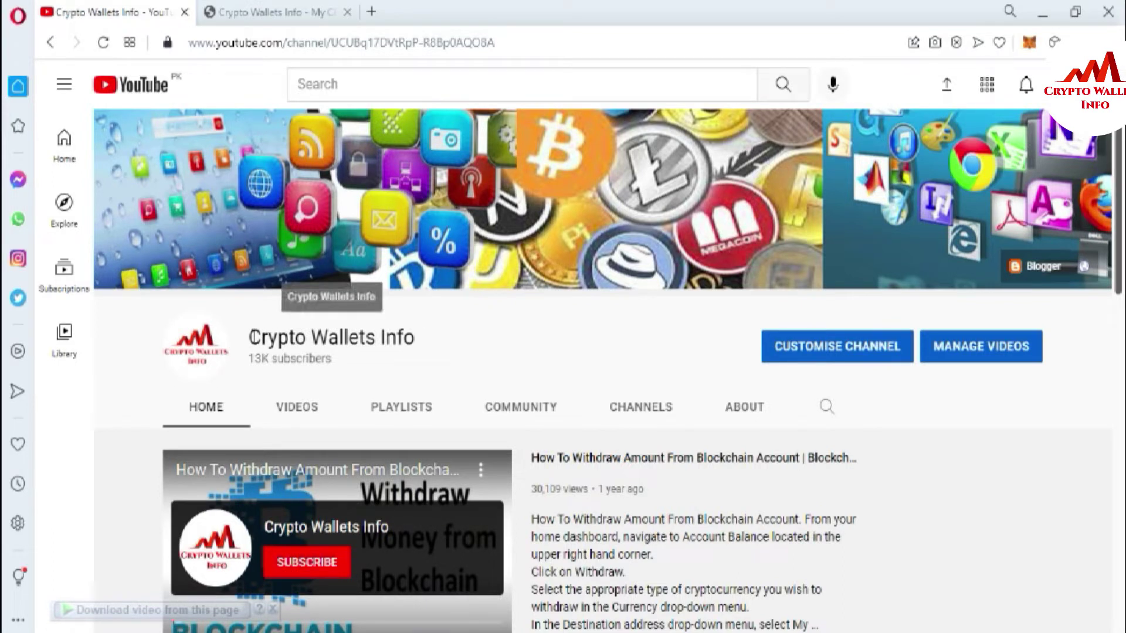
drag(251, 338, 425, 342)
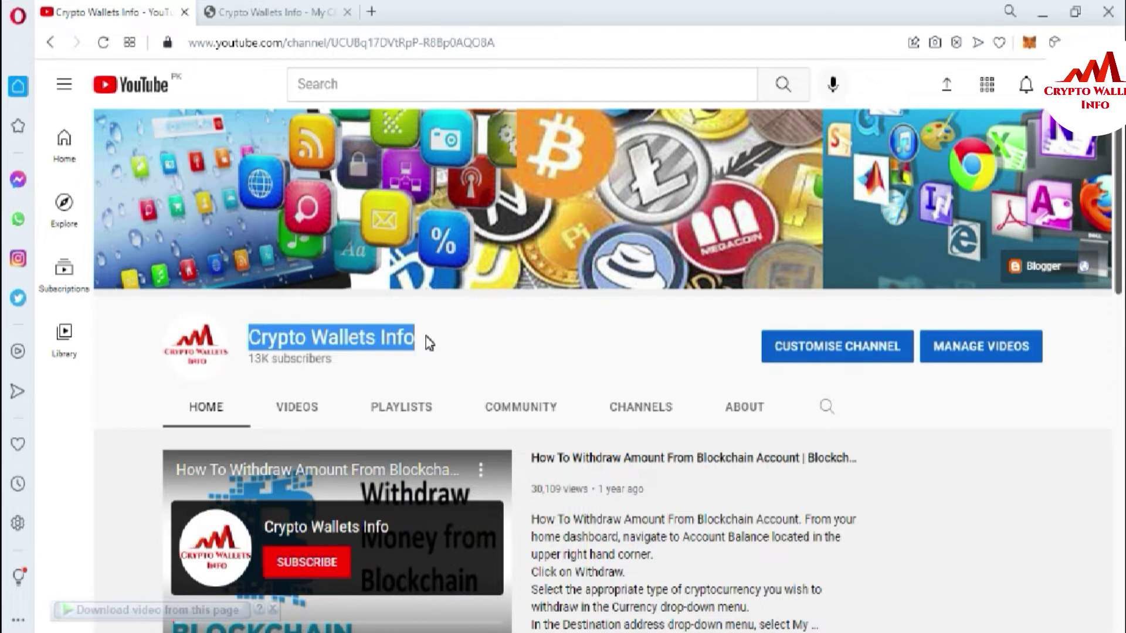
click(258, 11)
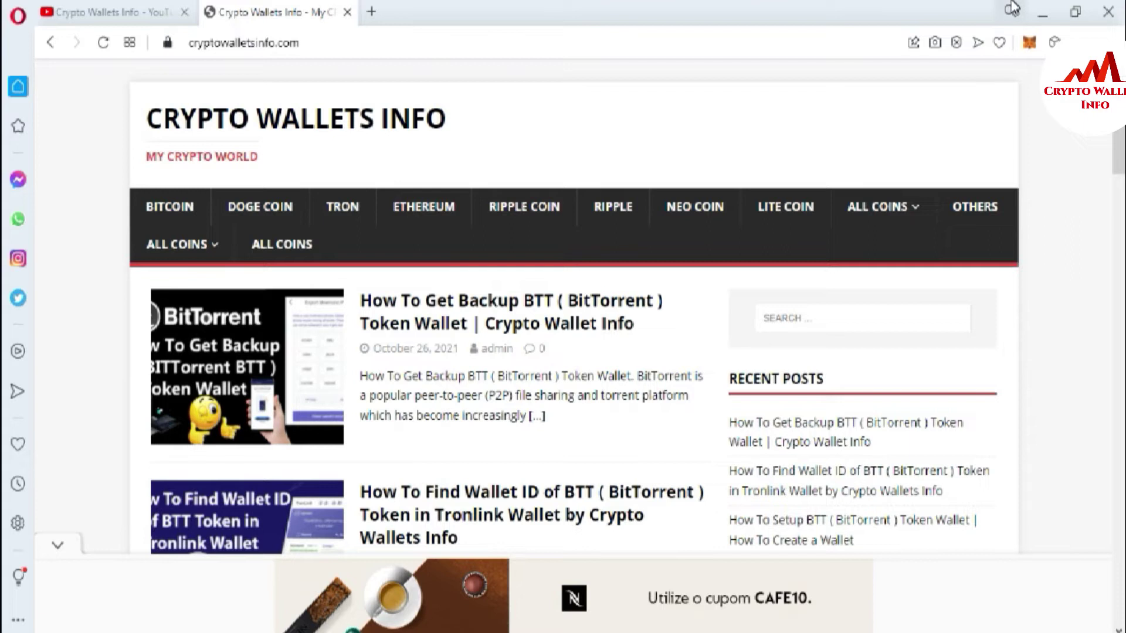
Open the MetaMask extension and try to unlock the wallet with the account password.
click(1029, 43)
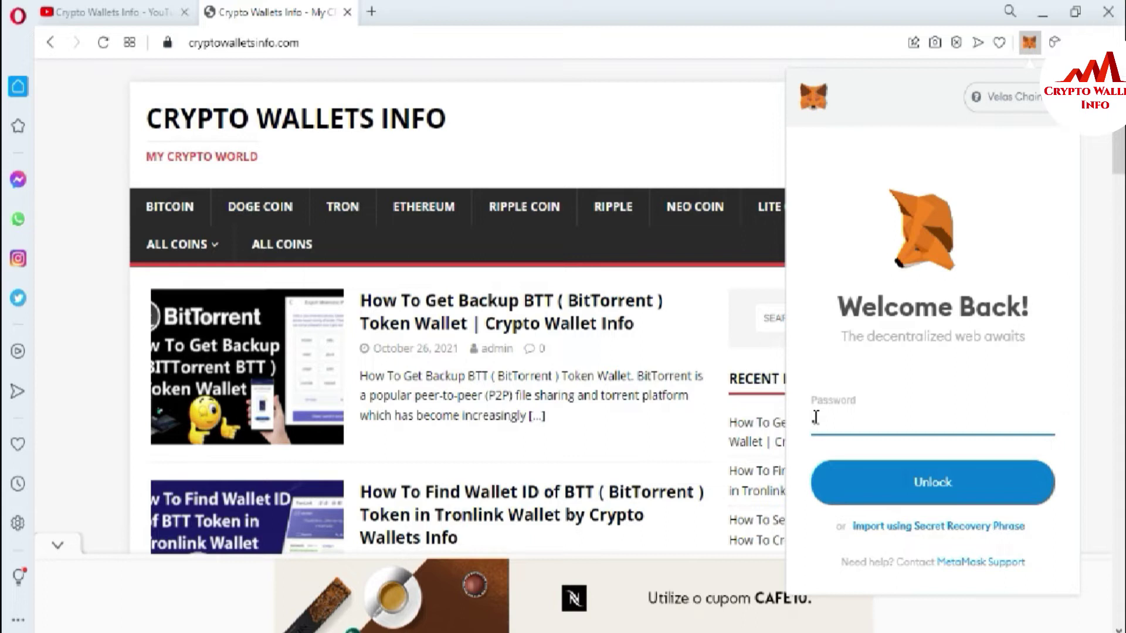
text(*****************)
click(938, 484)
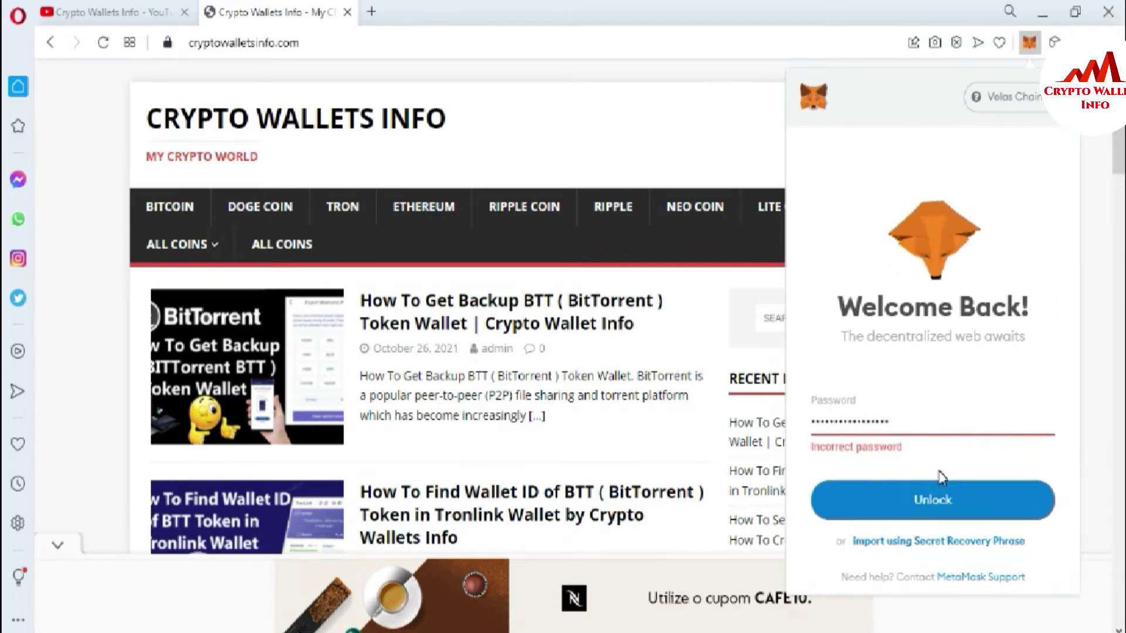
Shorten the entered MetaMask account password and try to unlock the wallet again.
click(916, 434)
key(BackSpace)
key(BackSpace)
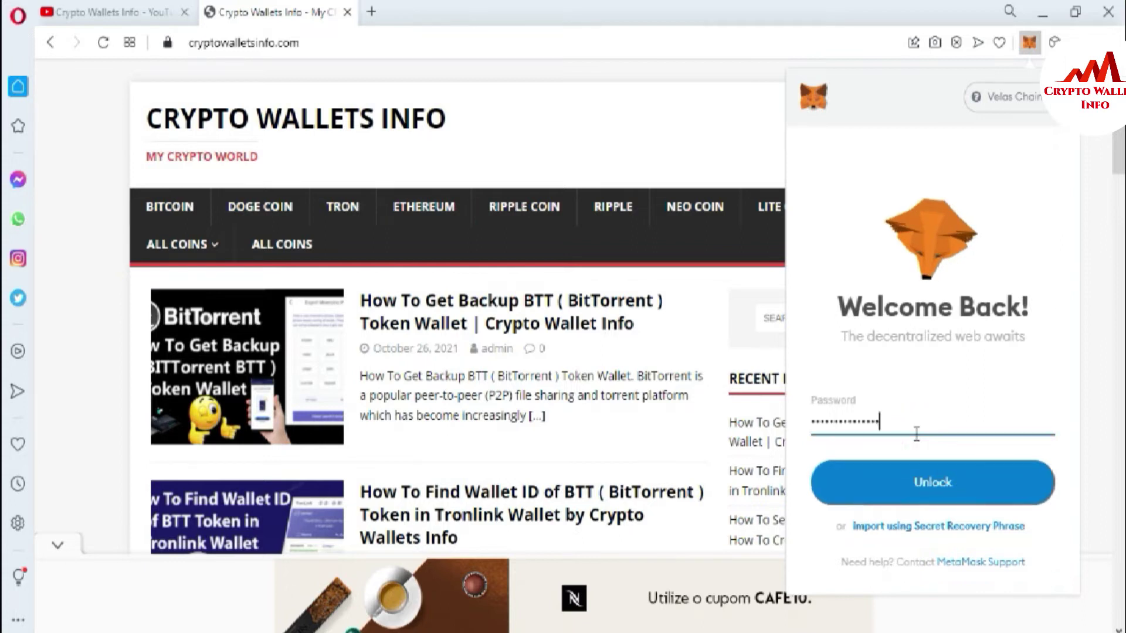
click(928, 497)
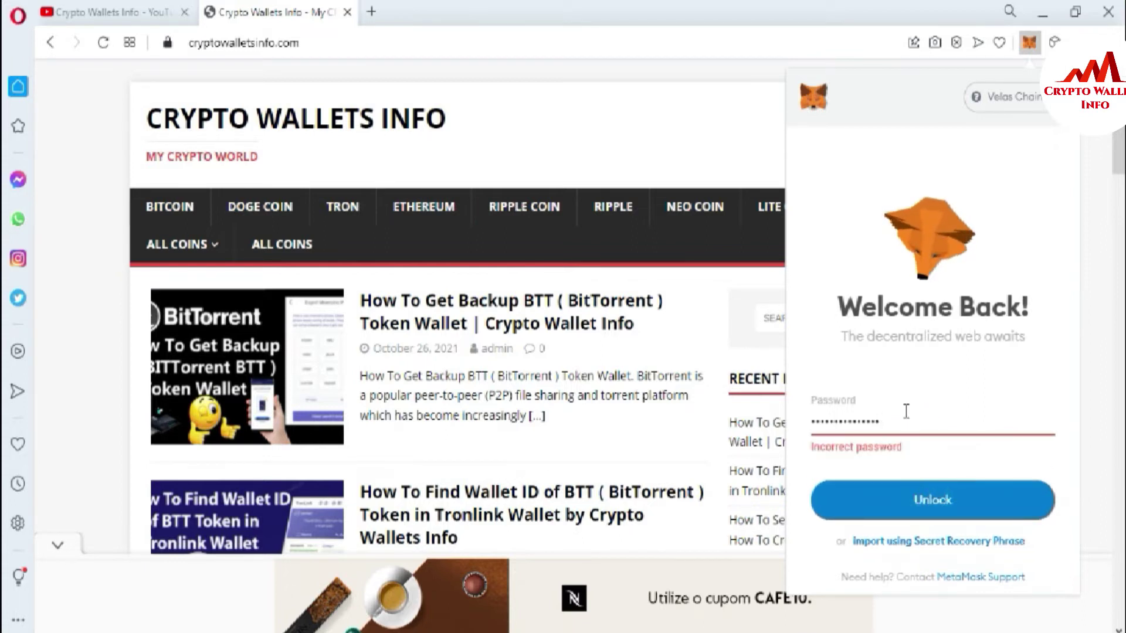
Clear the password field, re-enter the MetaMask account password and unlock the wallet.
double_click(904, 418)
key(BackSpace)
text(••••••)
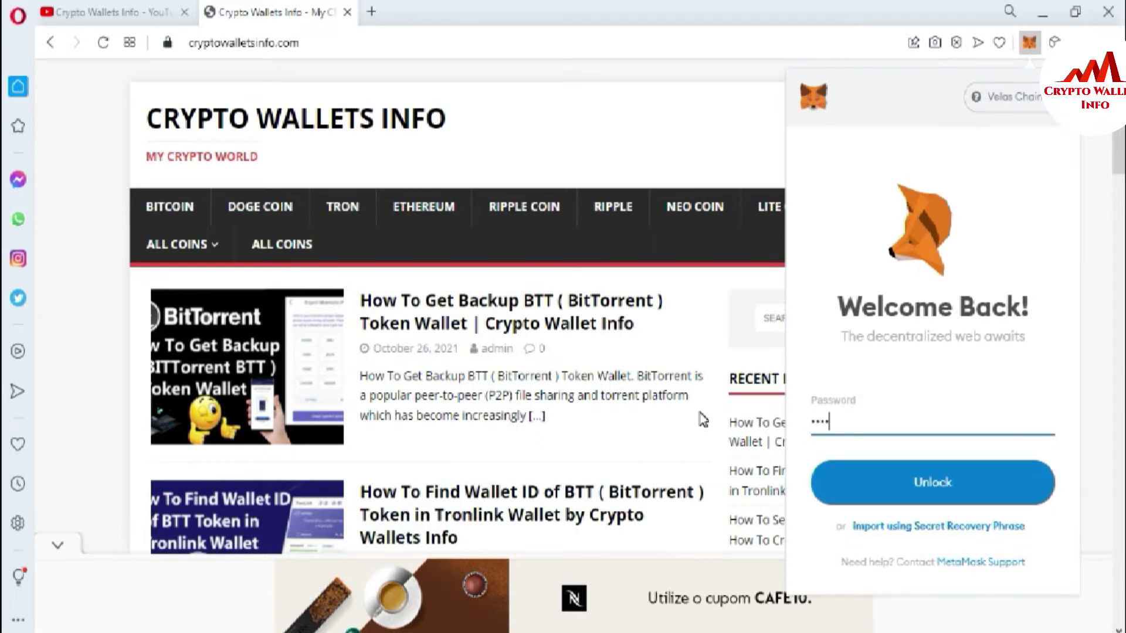
text(•••••••••••)
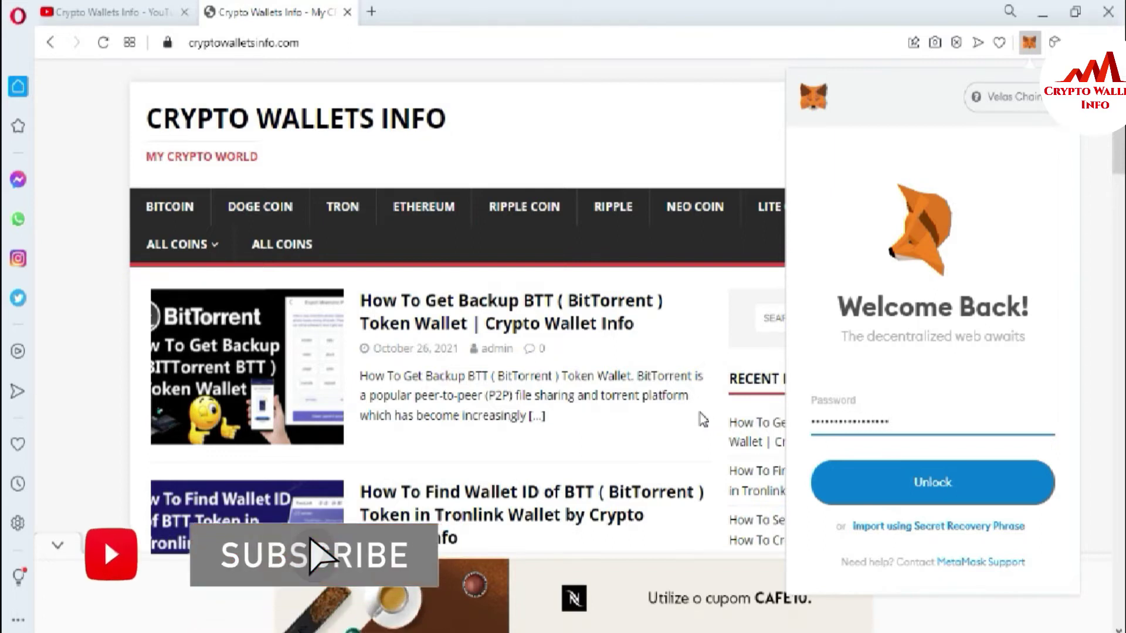
click(934, 492)
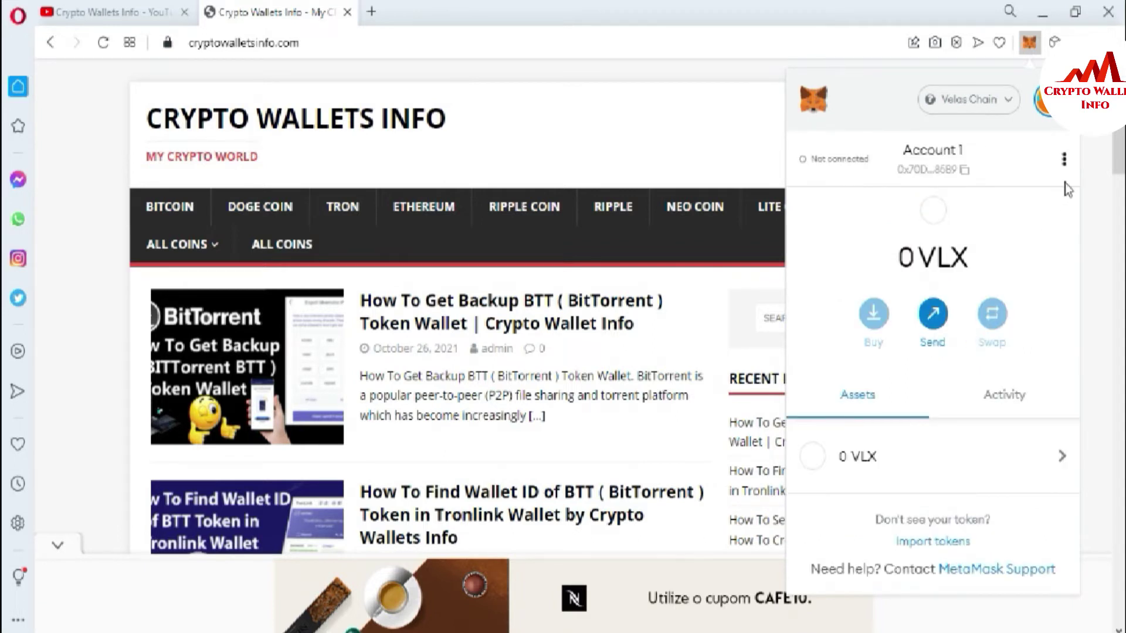
Open MetaMask in its expanded full-page view and switch the network to Polygon.
click(1064, 158)
click(948, 255)
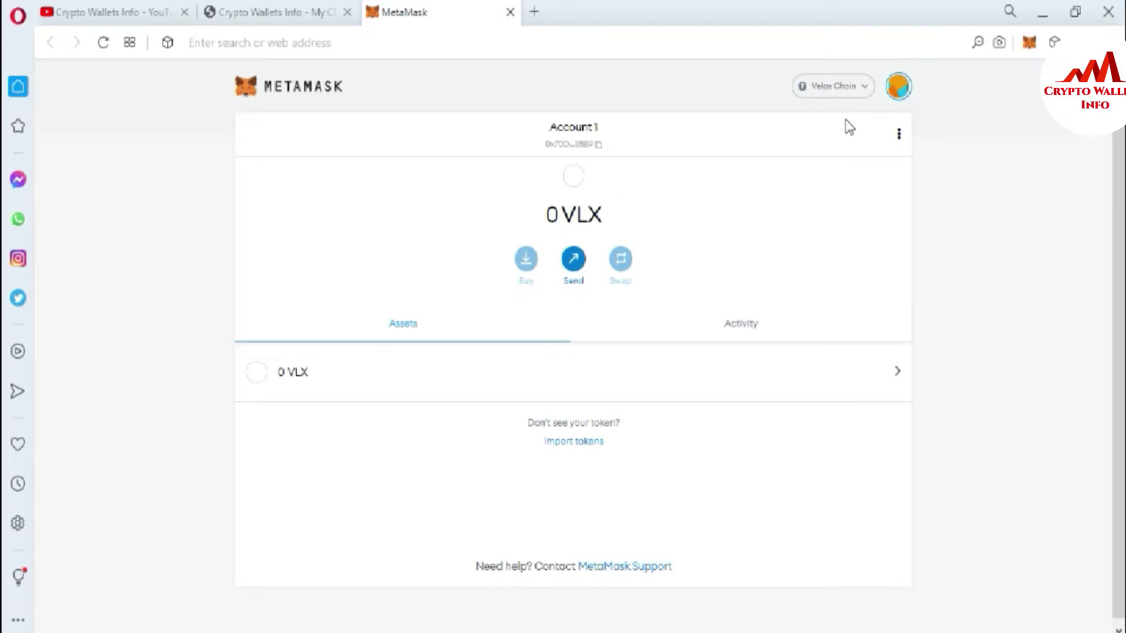
click(866, 89)
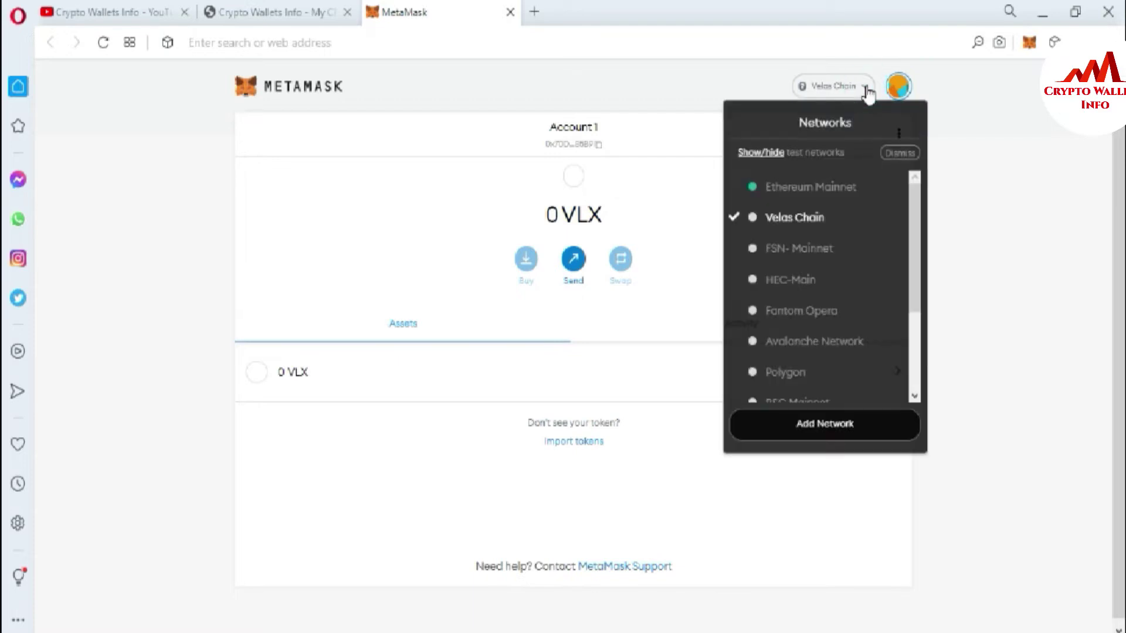
drag(915, 226, 918, 293)
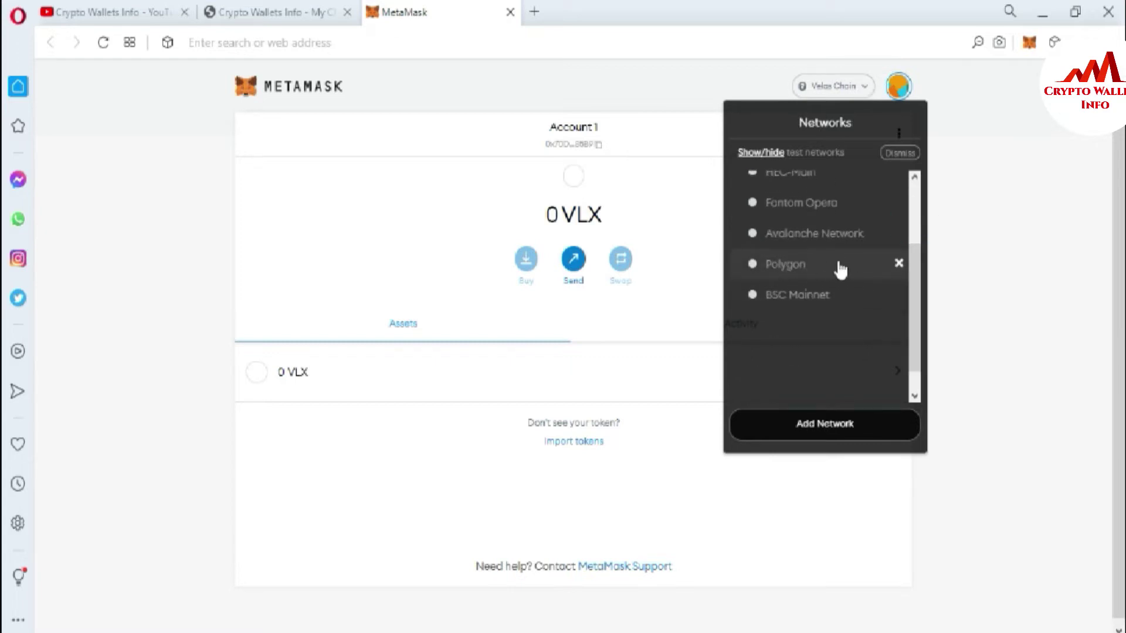
click(790, 267)
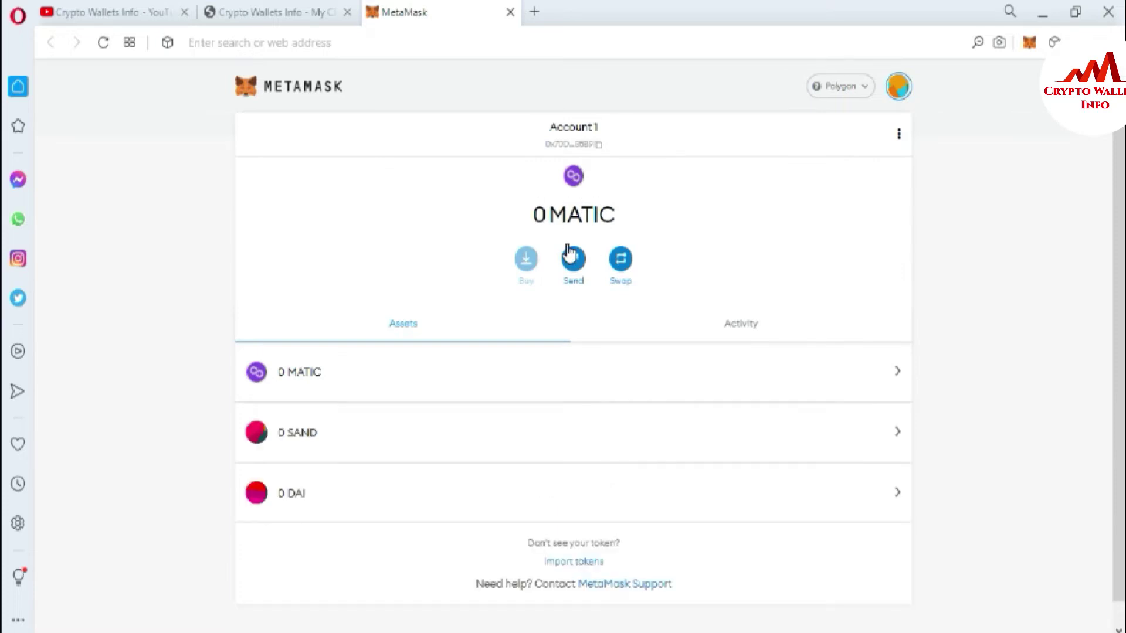
Open coinmarketcap.com in a new browser tab.
click(534, 12)
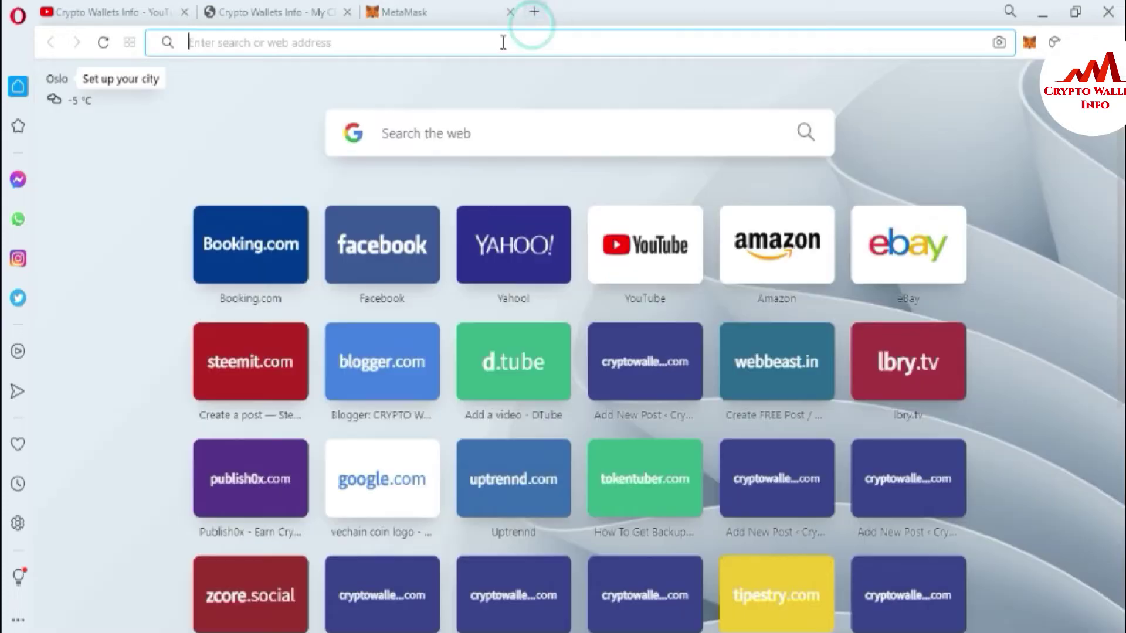
text(coinmarketcap.com)
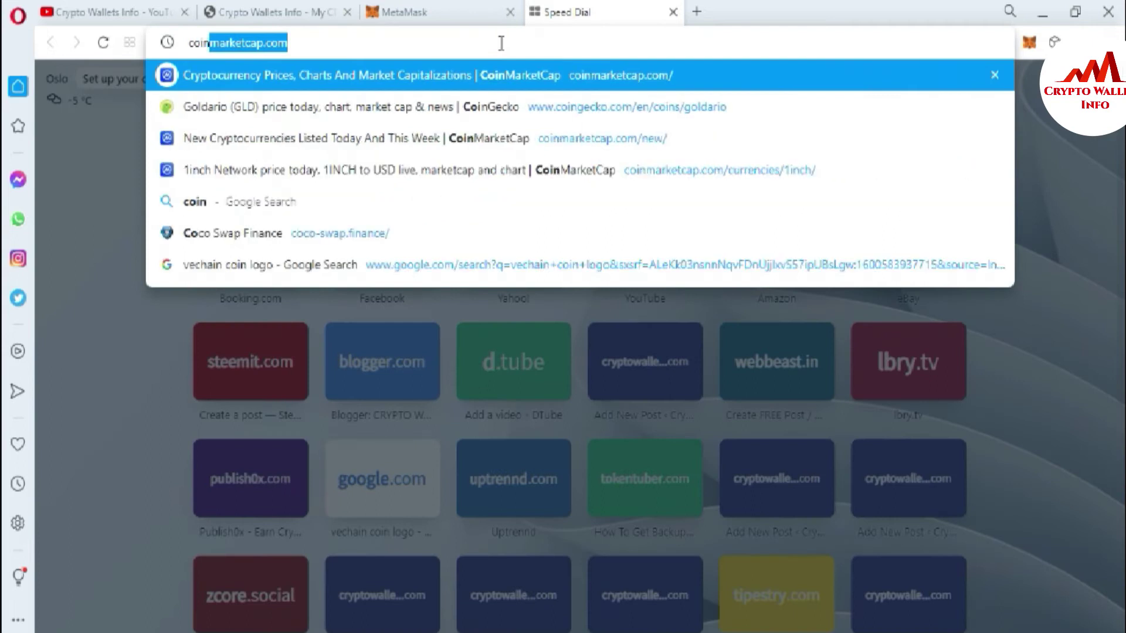
click(510, 87)
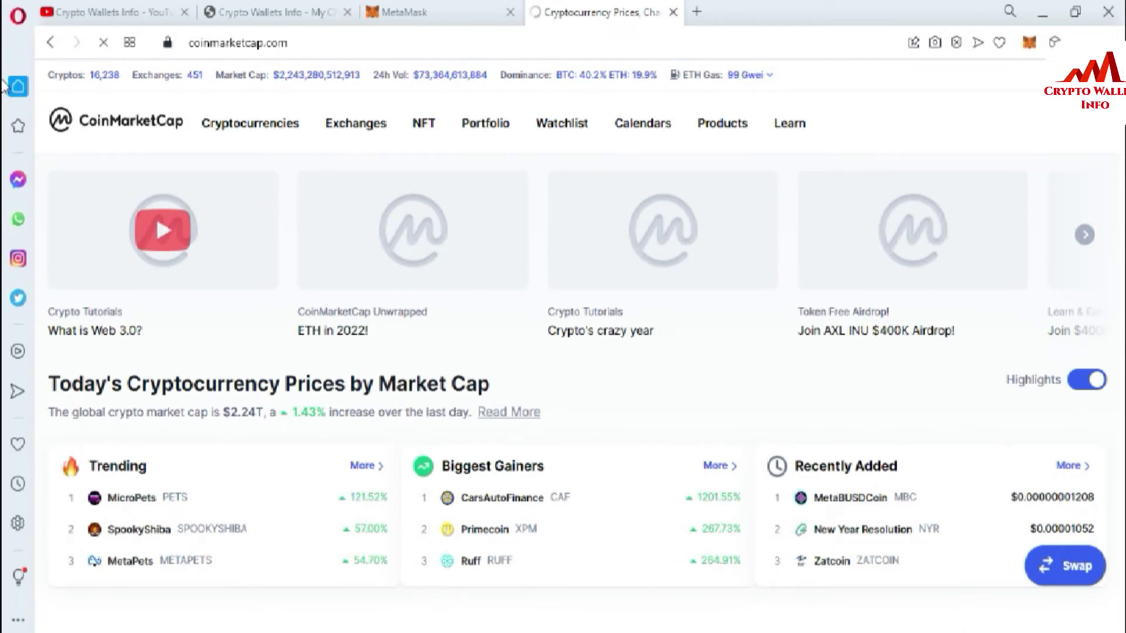
Look through CoinMarketCap's list of cryptocurrencies ranked by market cap, and return to the start of the page.
scroll(1, 76, down, 20)
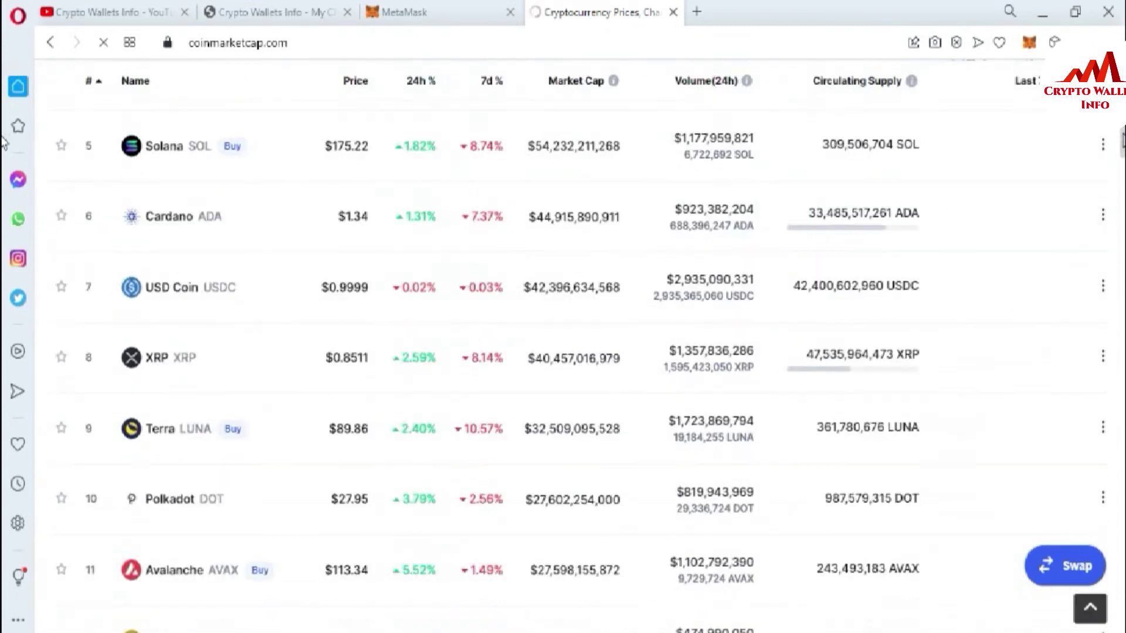
scroll(3, 188, down, 4)
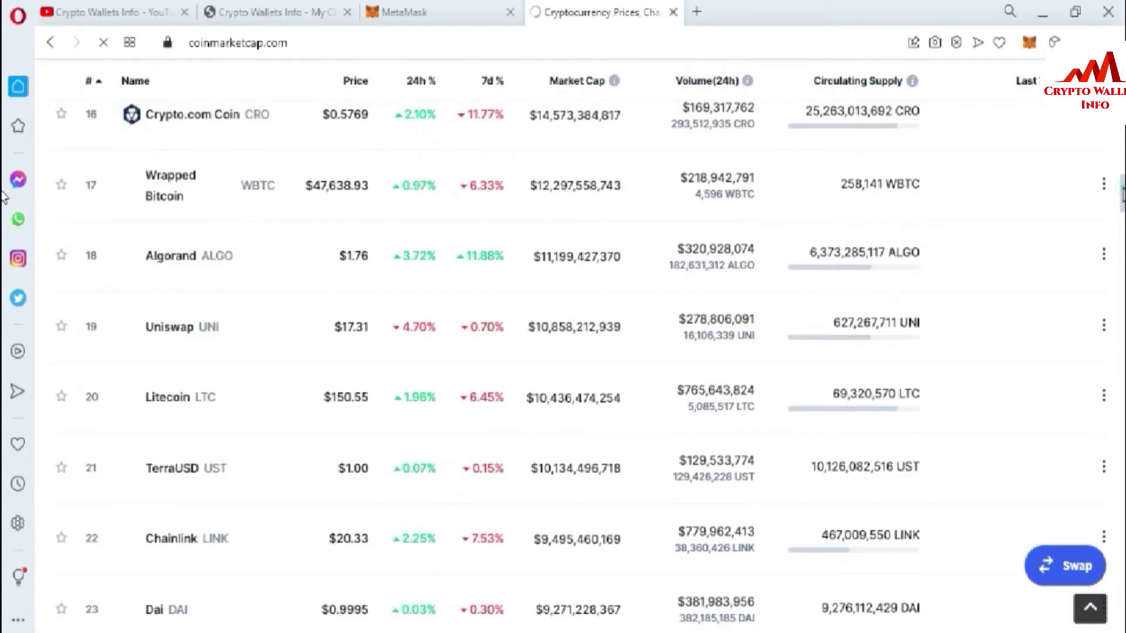
scroll(2, 197, down, 20)
scroll(3, 317, down, 8)
scroll(1121, 314, down, 6)
triple_click(1119, 351)
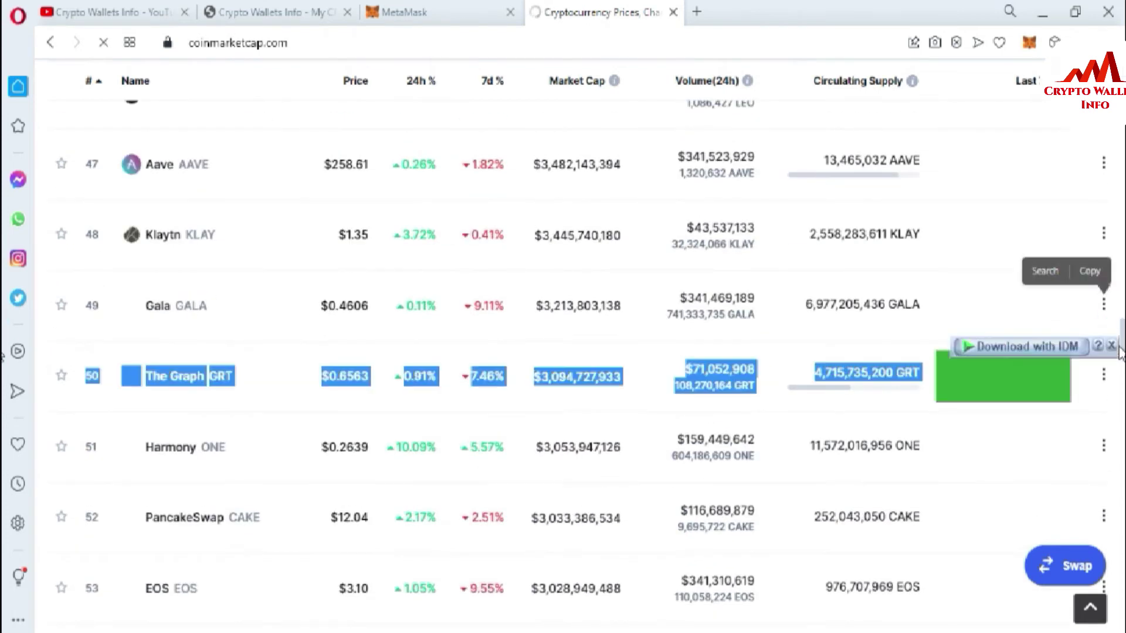
scroll(3, 363, down, 20)
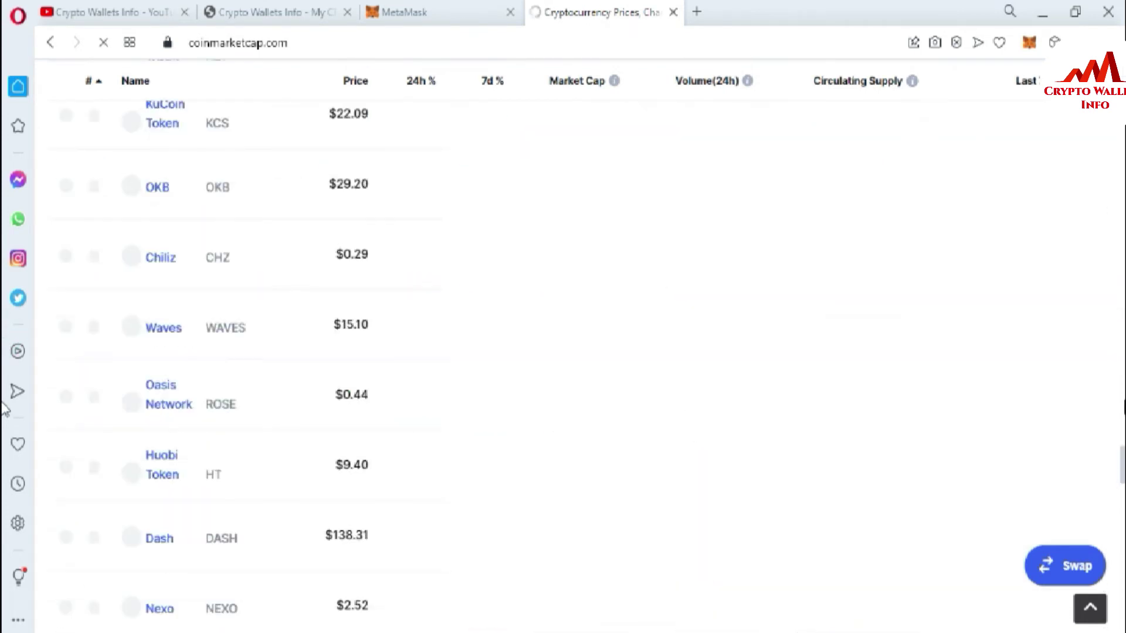
scroll(3, 458, up, 8)
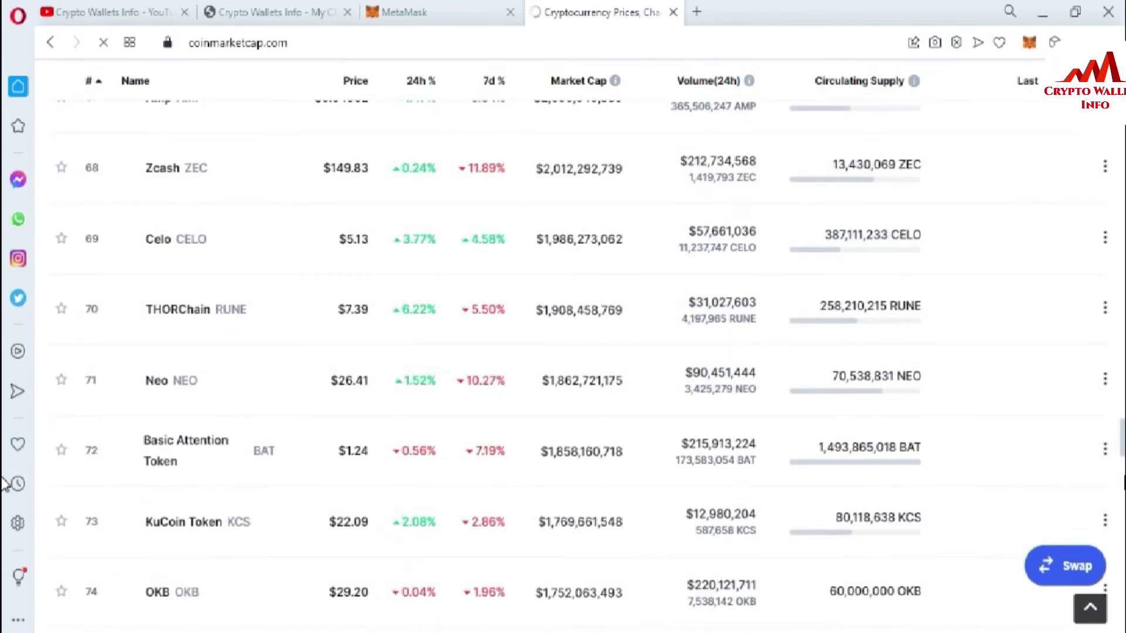
scroll(3, 445, up, 15)
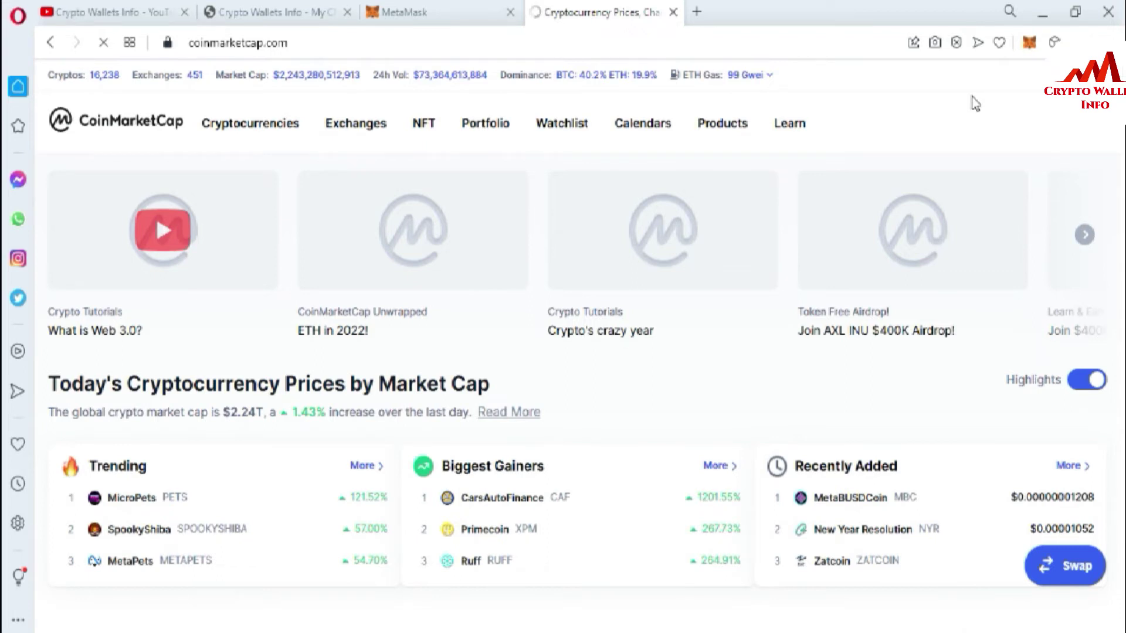
Reload coinmarketcap.com, search for "quick" and open the QuickSwap (QUICK) token page.
click(567, 41)
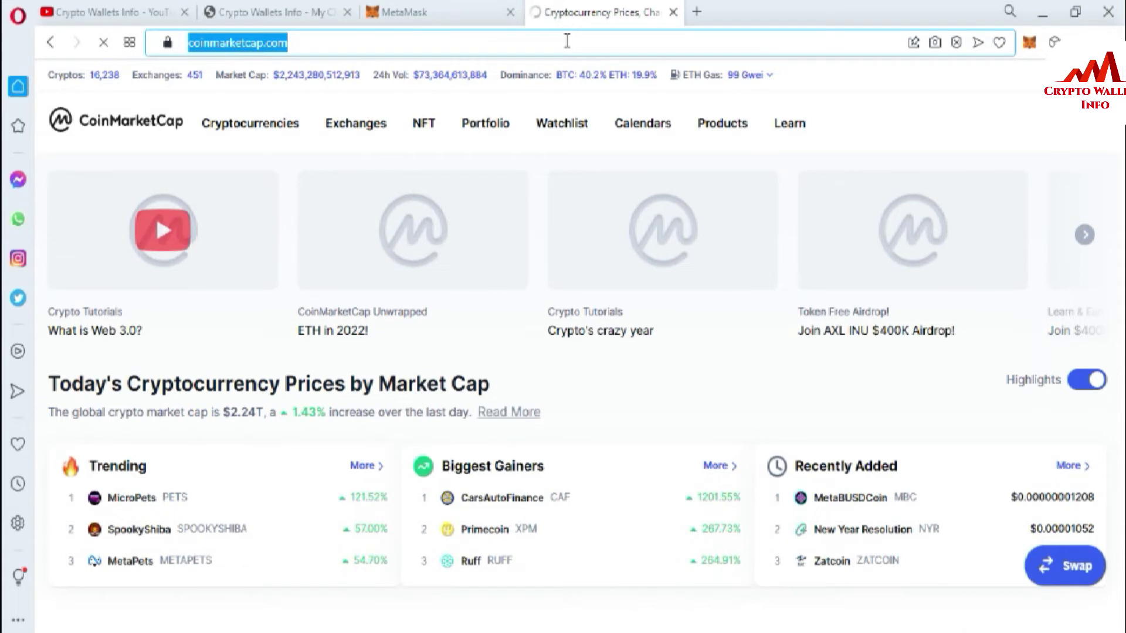
key(Return)
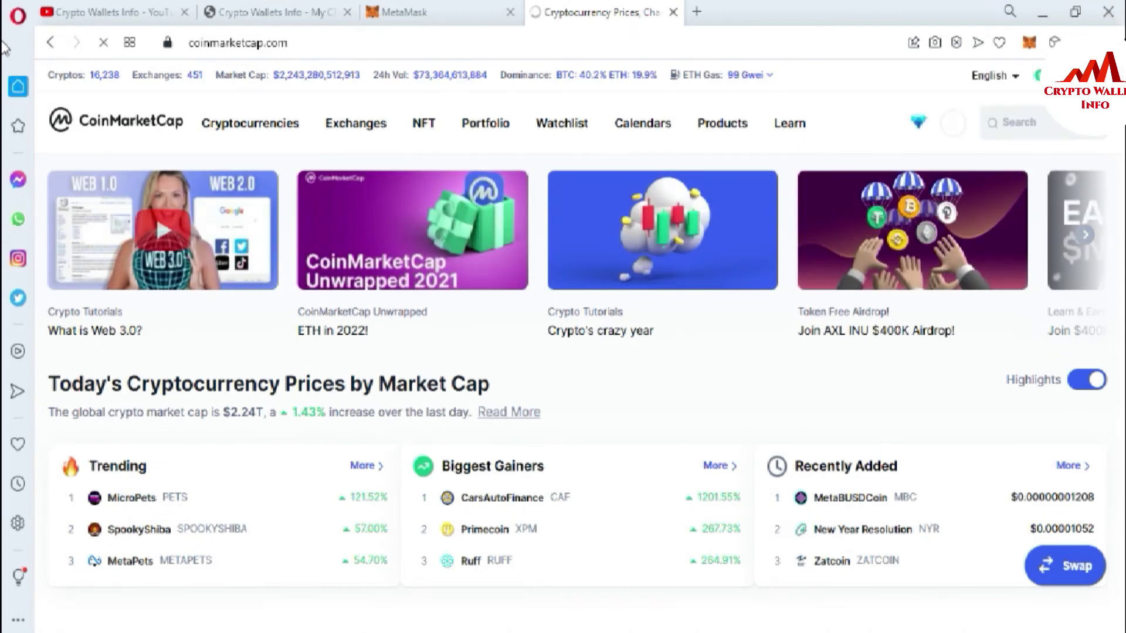
click(1032, 127)
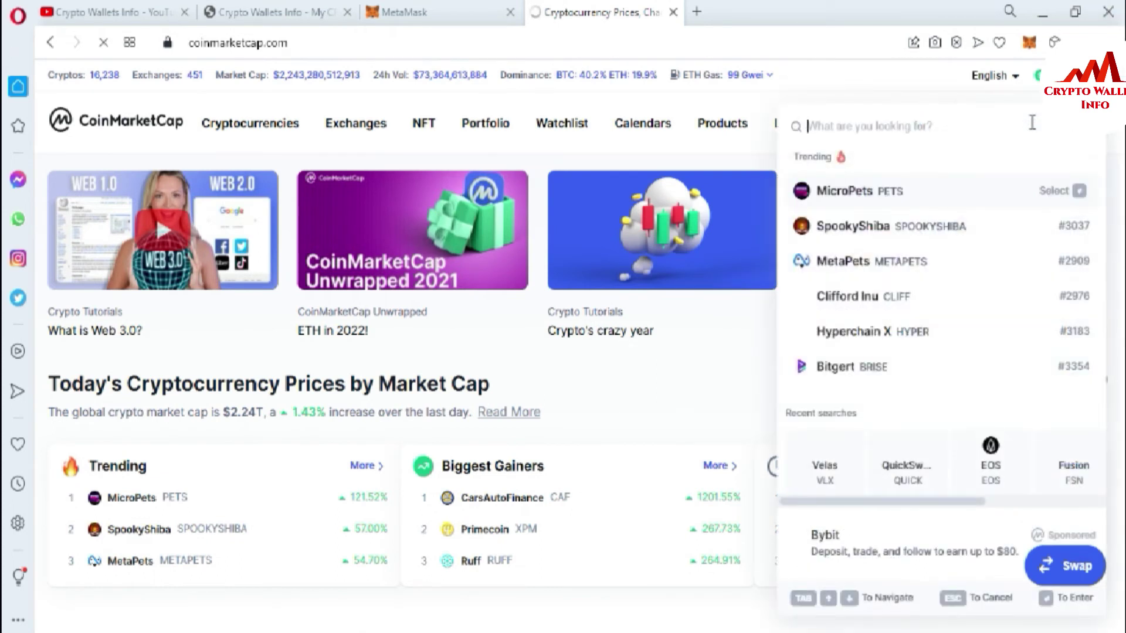
text(qu)
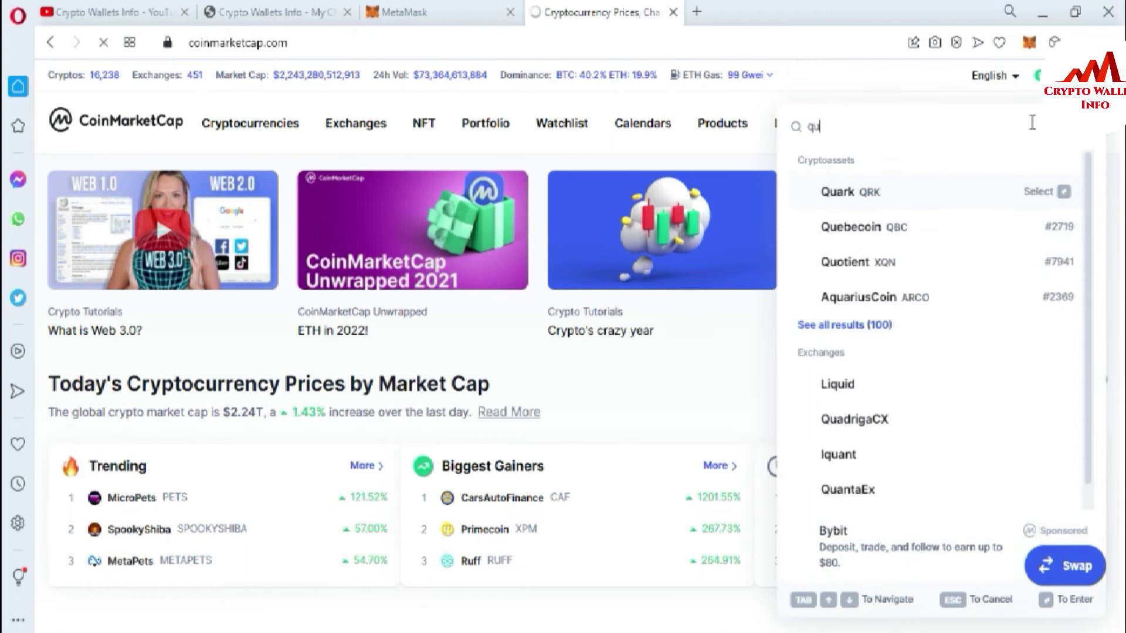
text(ick)
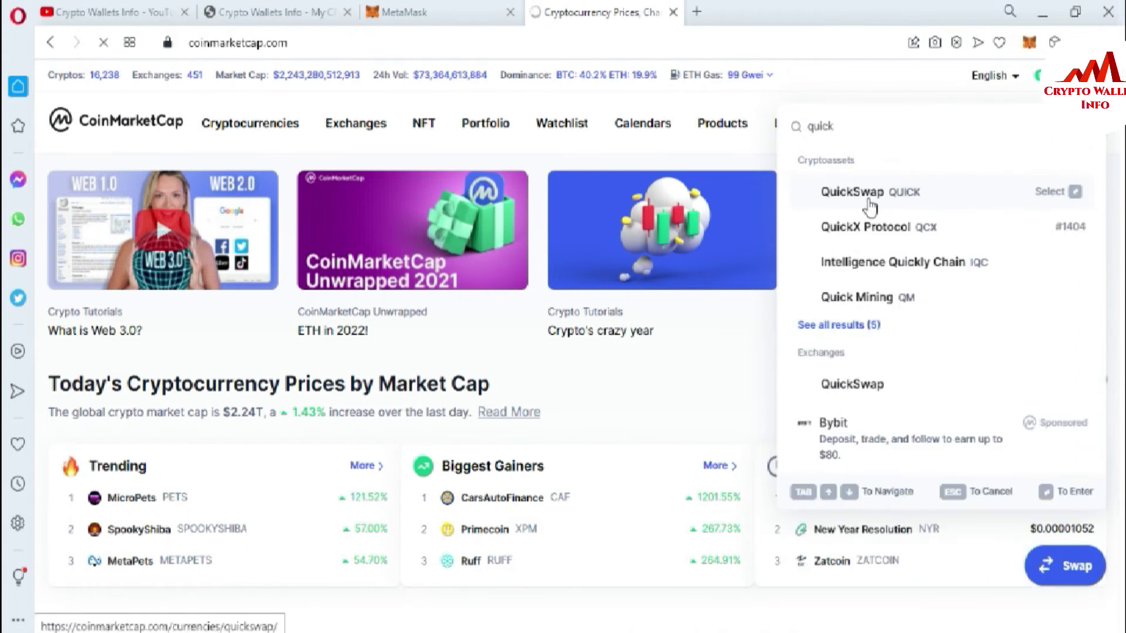
click(925, 192)
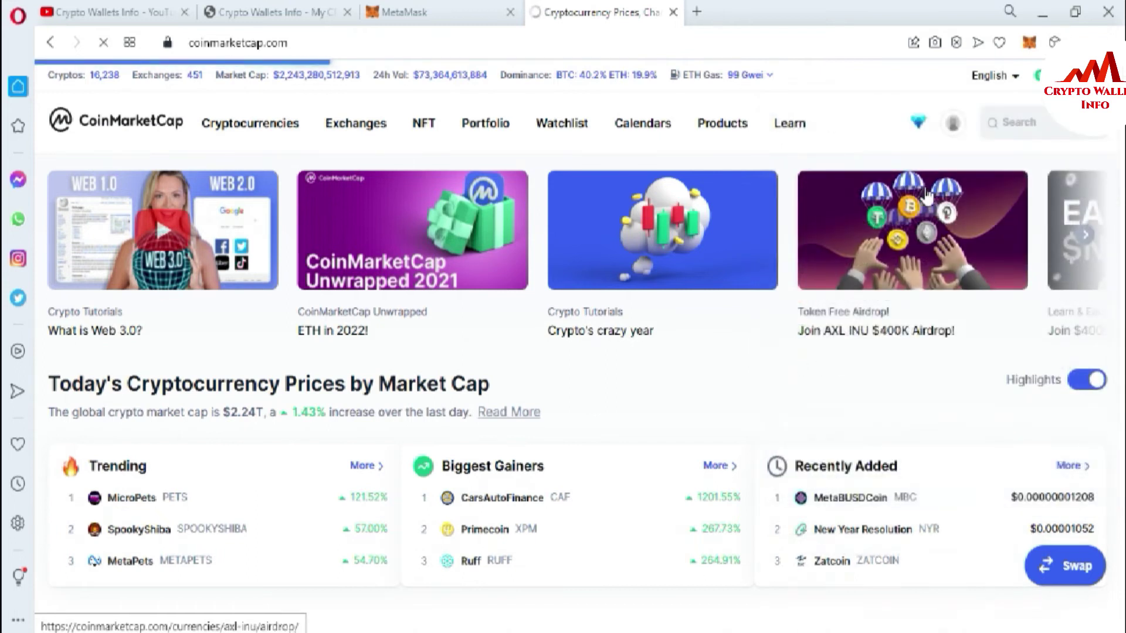
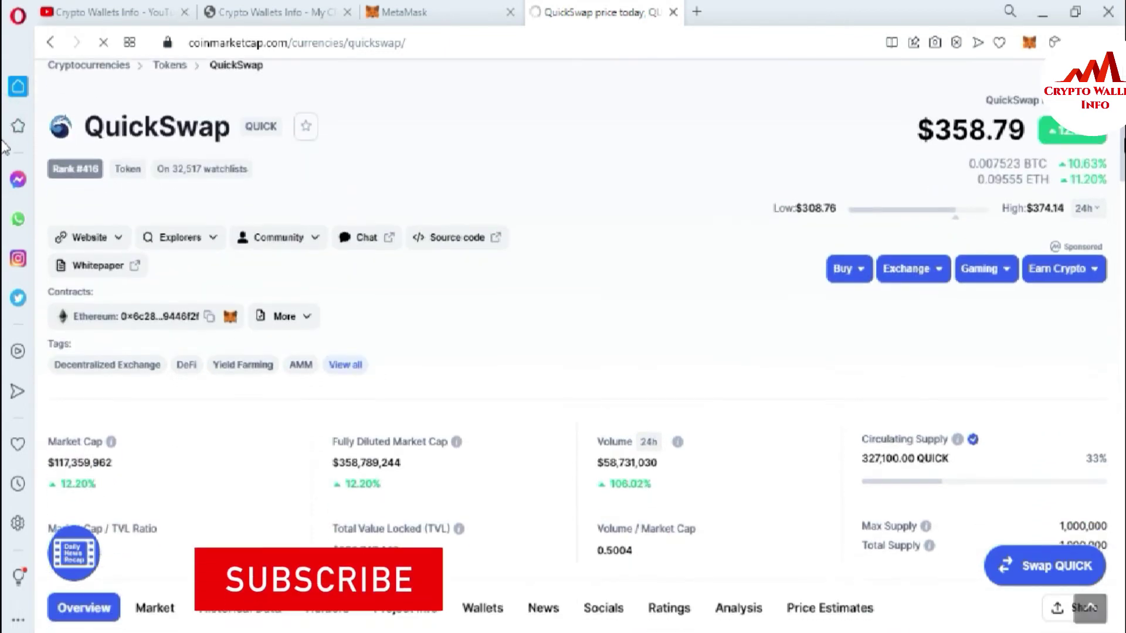
Expand the QuickSwap market statistics and examine the price history, all-time high and low, and supply figures.
scroll(563, 346, down, 10)
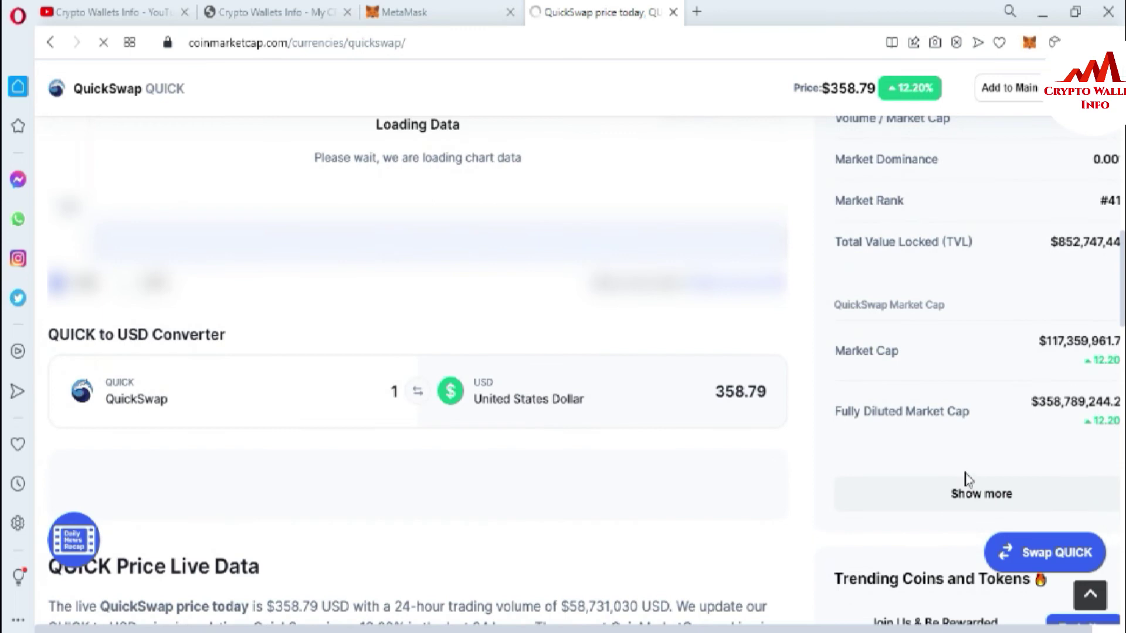
click(965, 495)
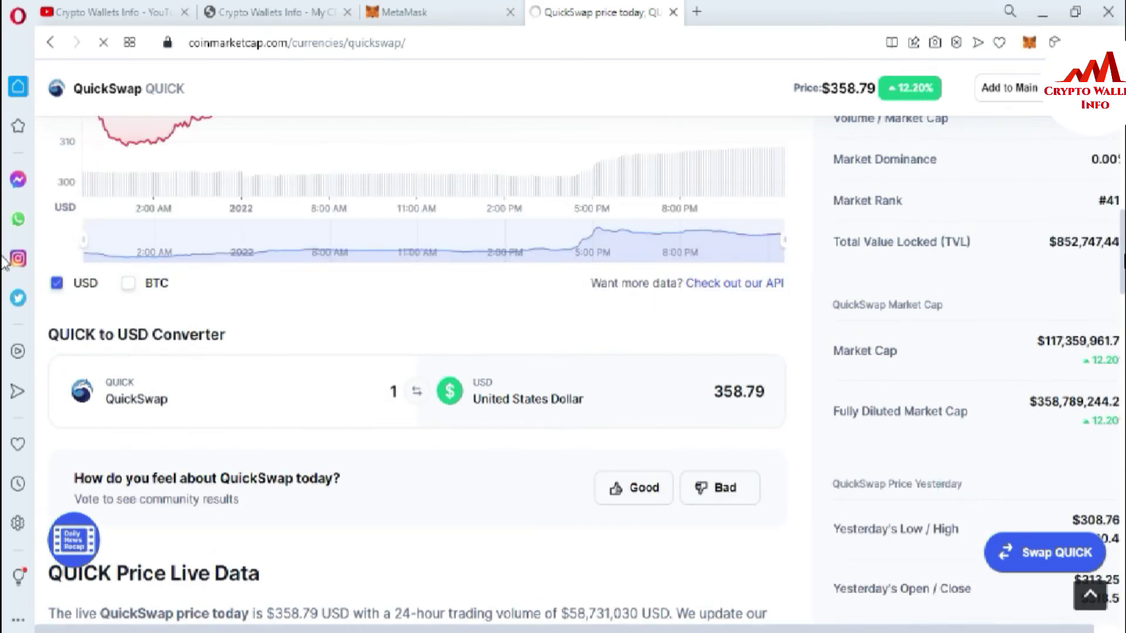
scroll(3, 262, down, 15)
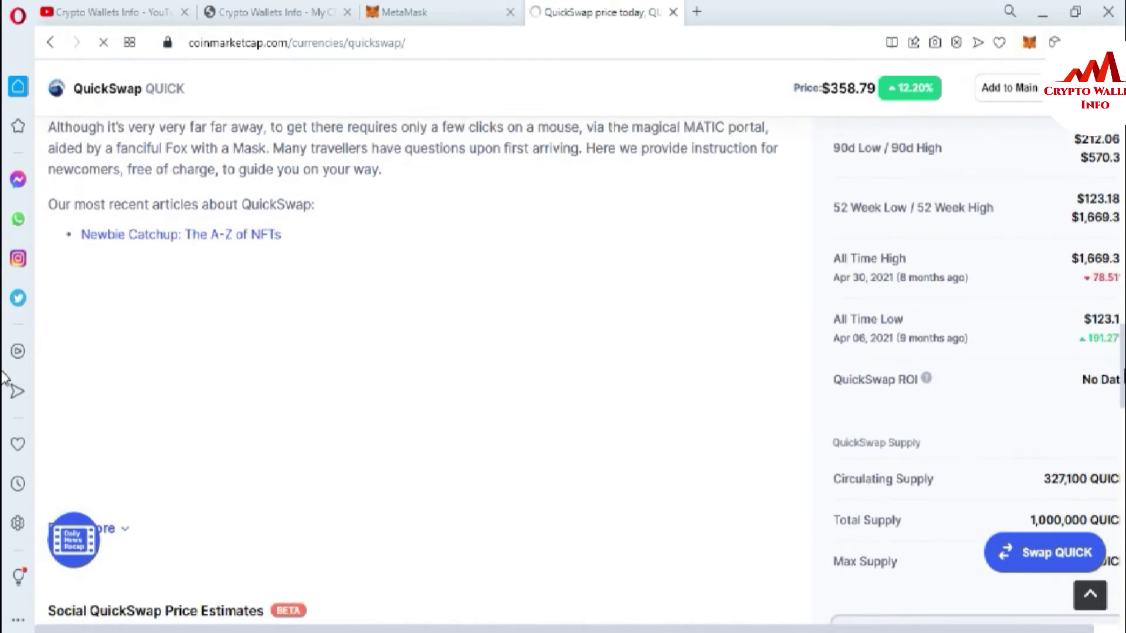
drag(911, 630, 960, 630)
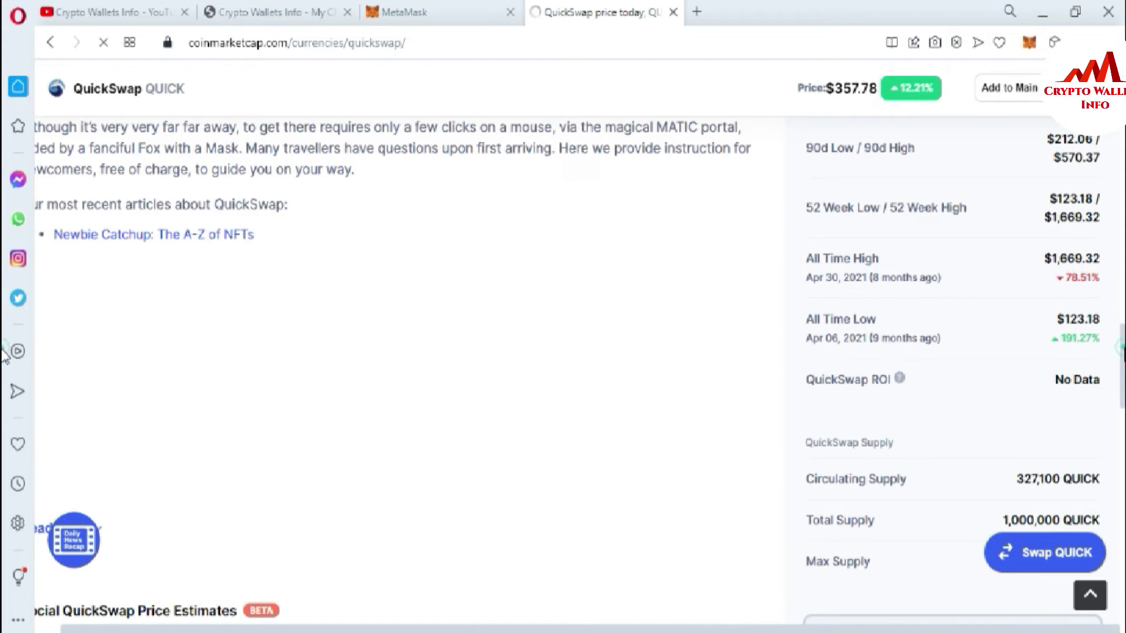
scroll(3, 349, up, 1)
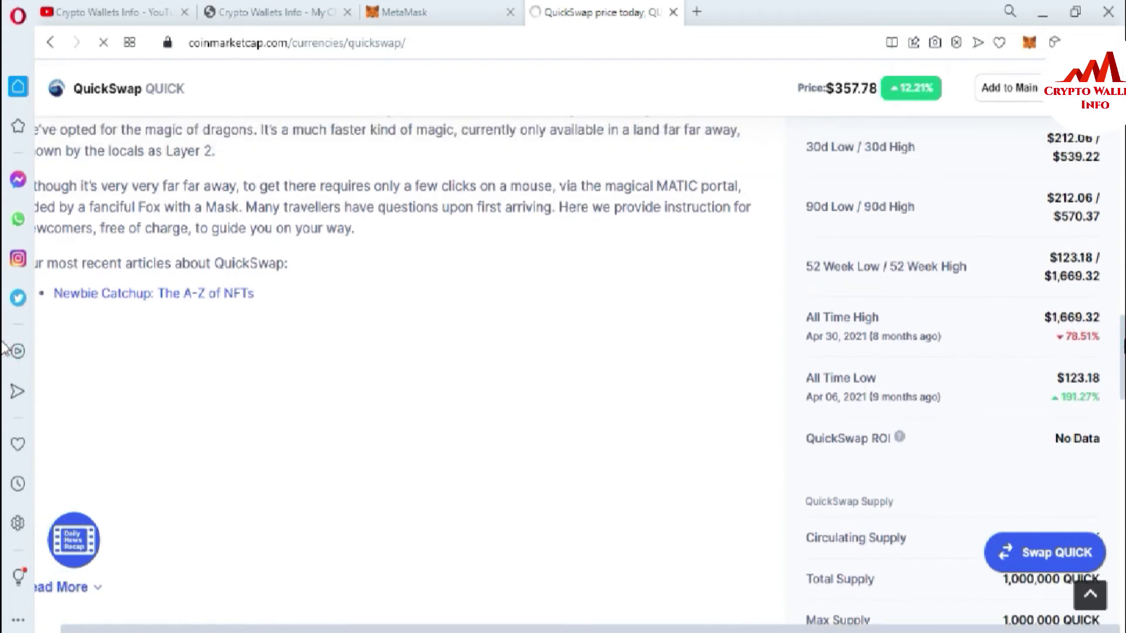
Show the QuickSwap to USD chart for the ALL time range and return to the token's overview.
scroll(3, 349, up, 5)
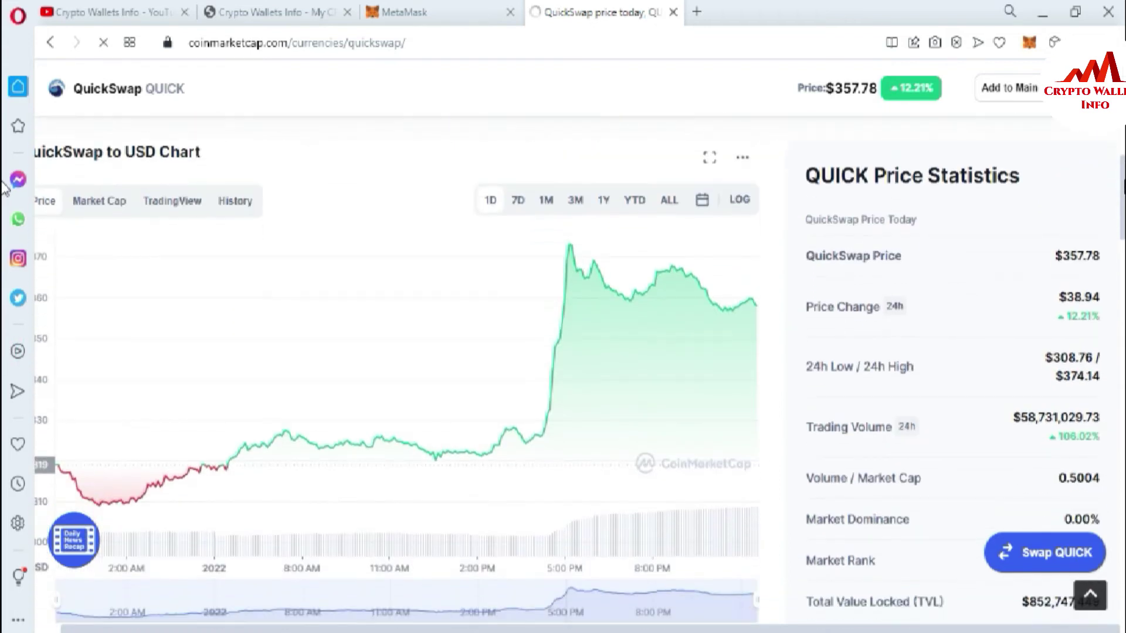
click(671, 200)
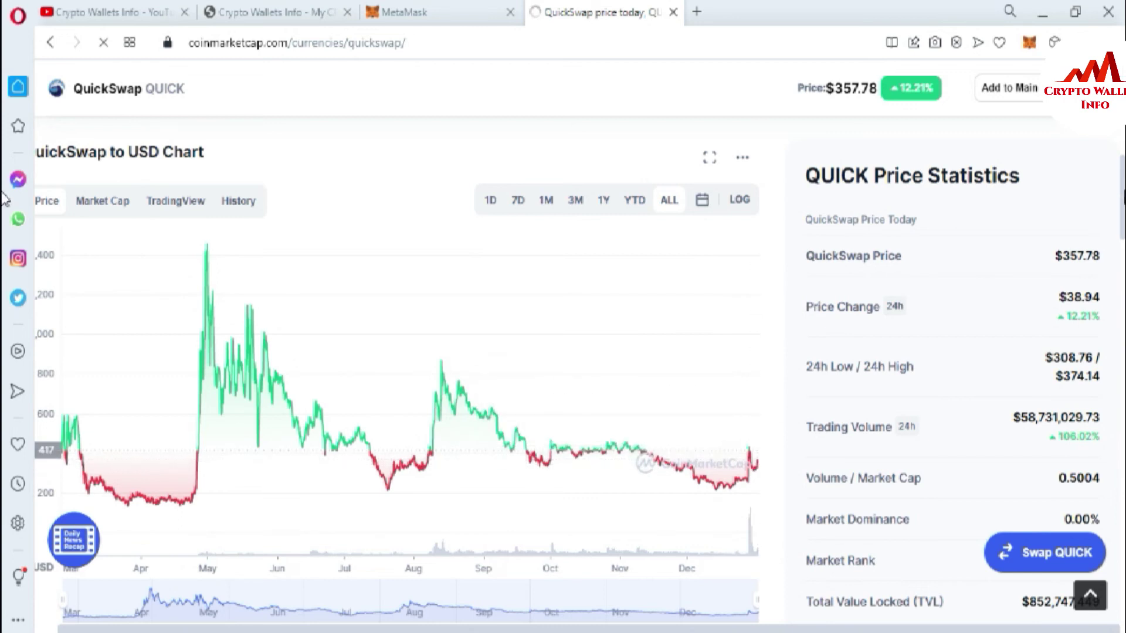
drag(1118, 191, 1110, 472)
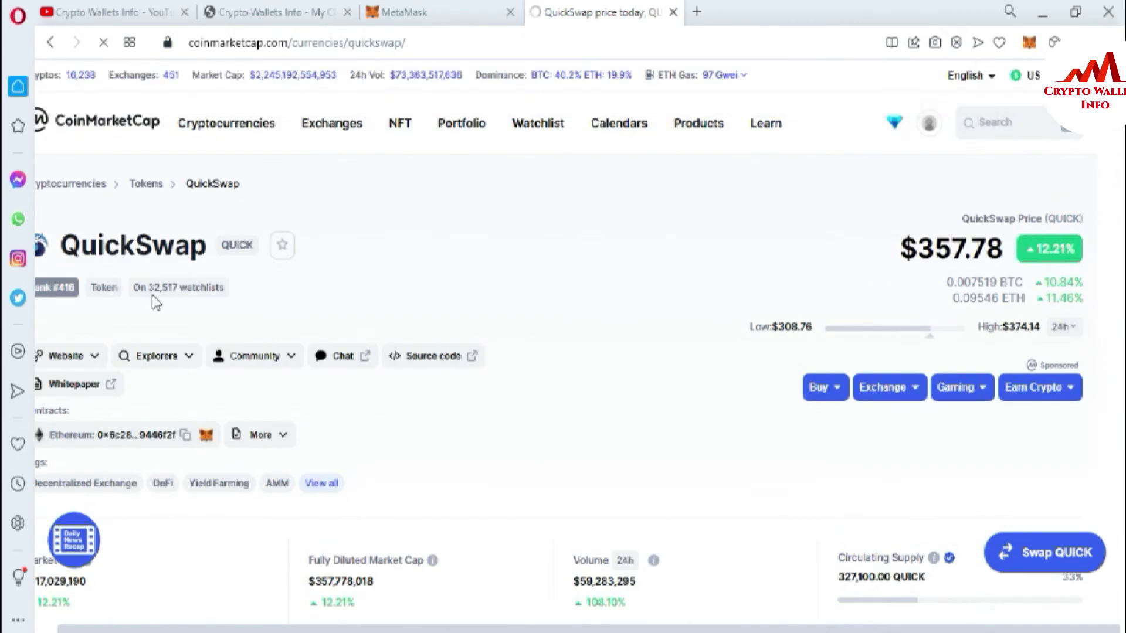
Open quickswap.exchange from the token's website links, and check the MetaMask wallet's network while the site loads.
click(97, 355)
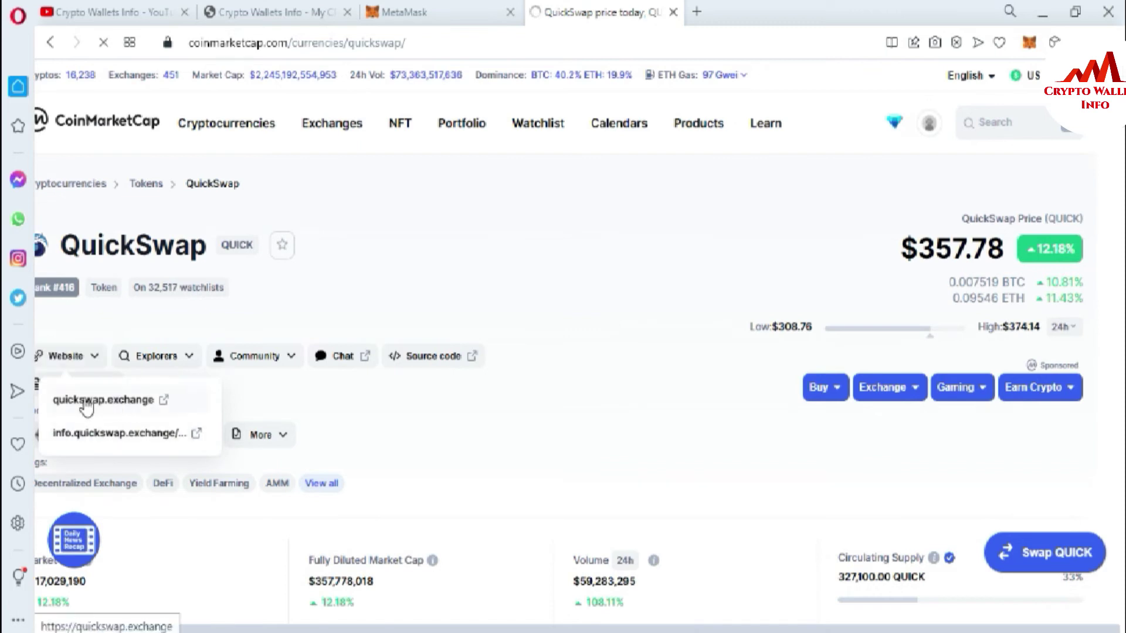
click(129, 401)
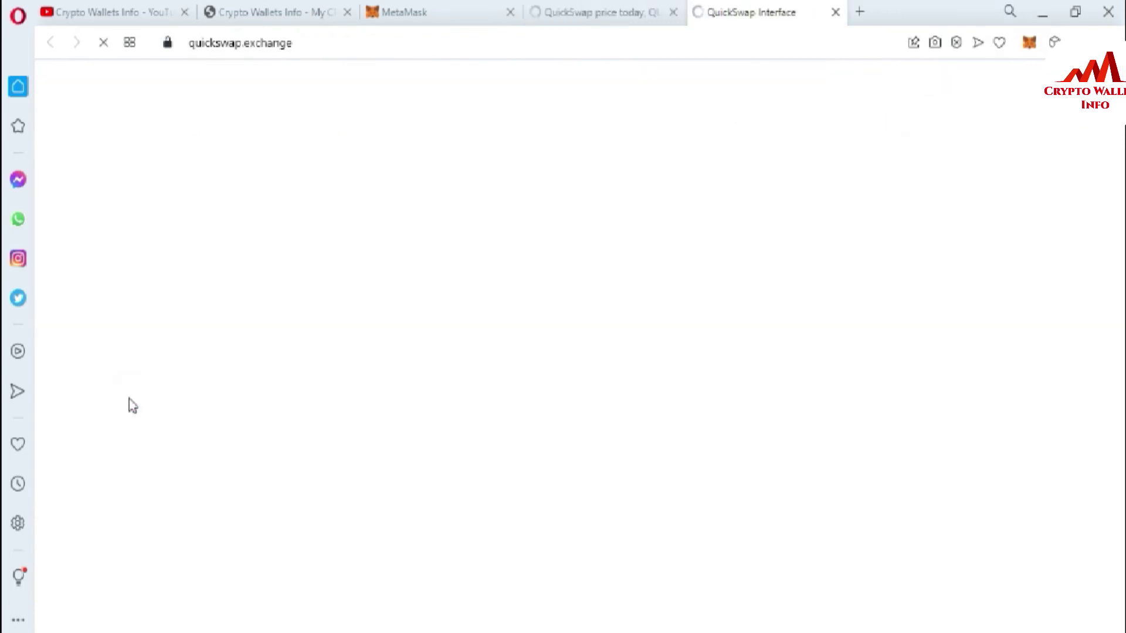
click(556, 9)
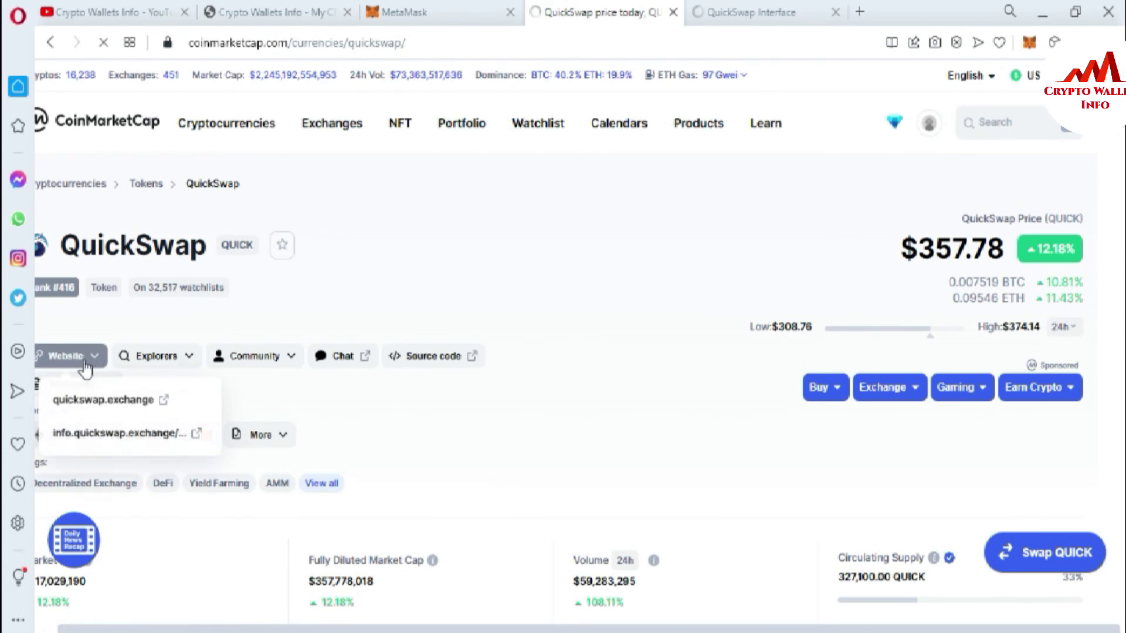
click(773, 9)
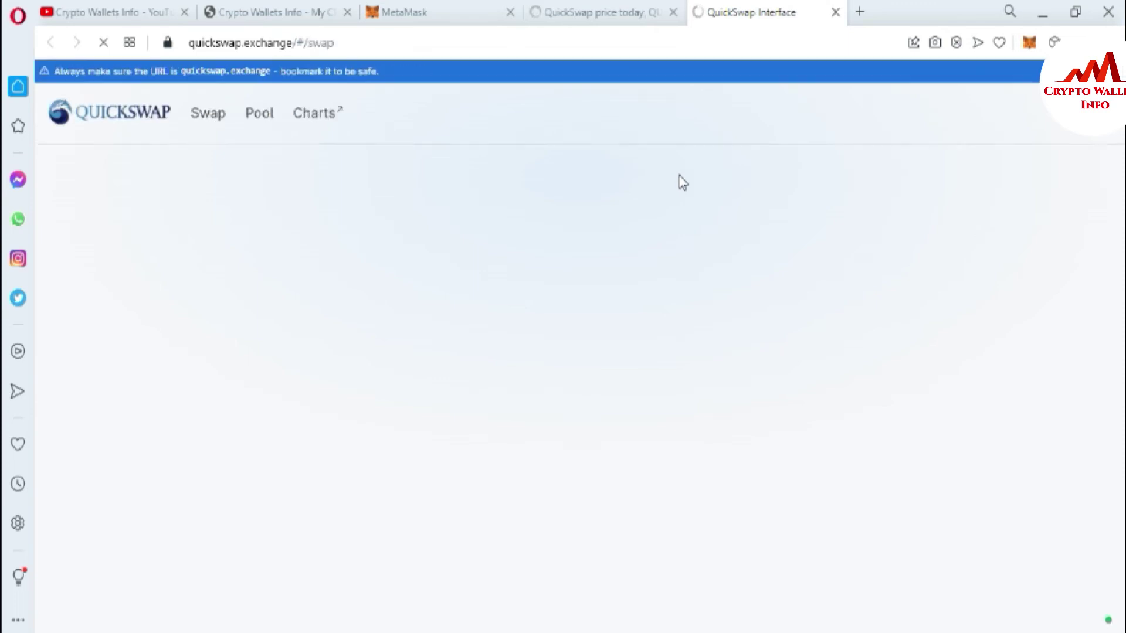
click(404, 10)
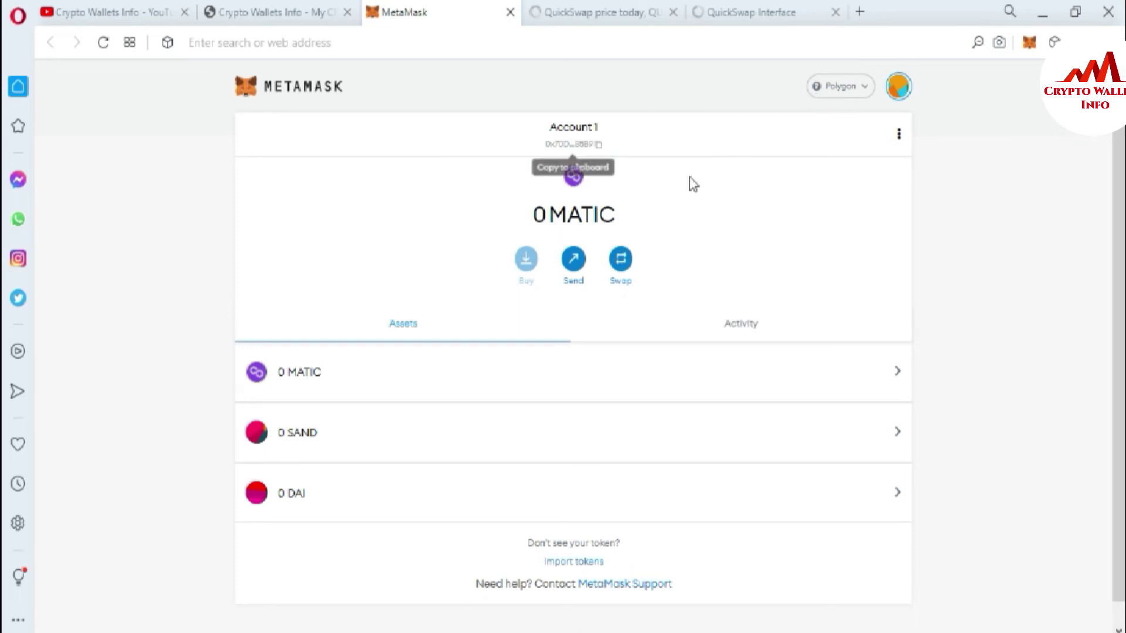
click(753, 7)
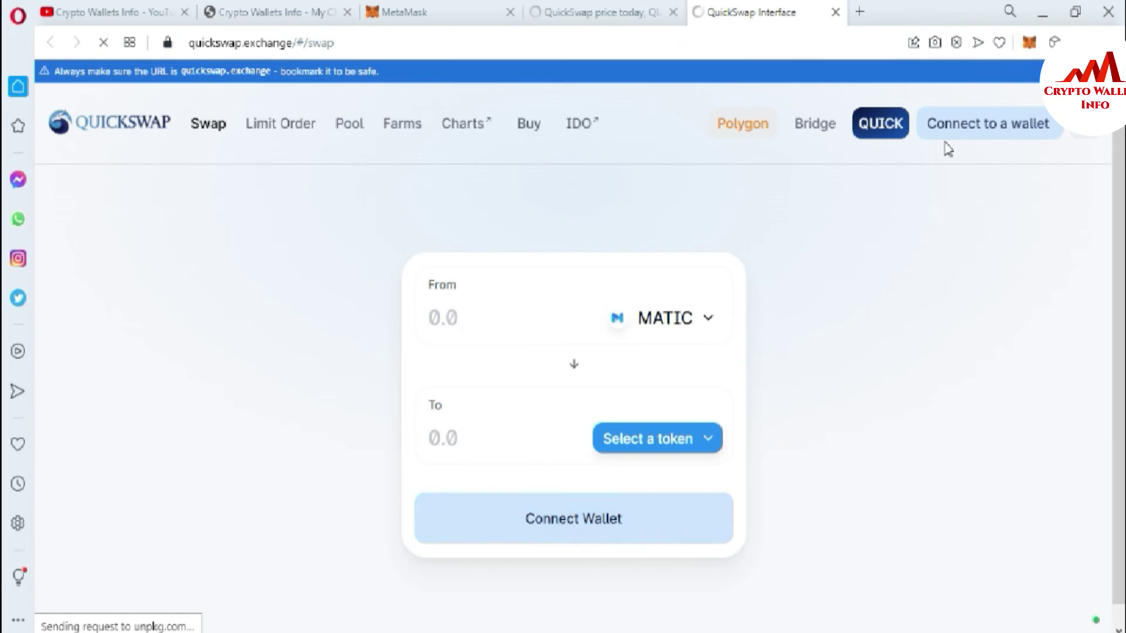
Connect MetaMask's Account 1 to quickswap.exchange, enlarging the wallet's connection window to approve the request.
click(585, 519)
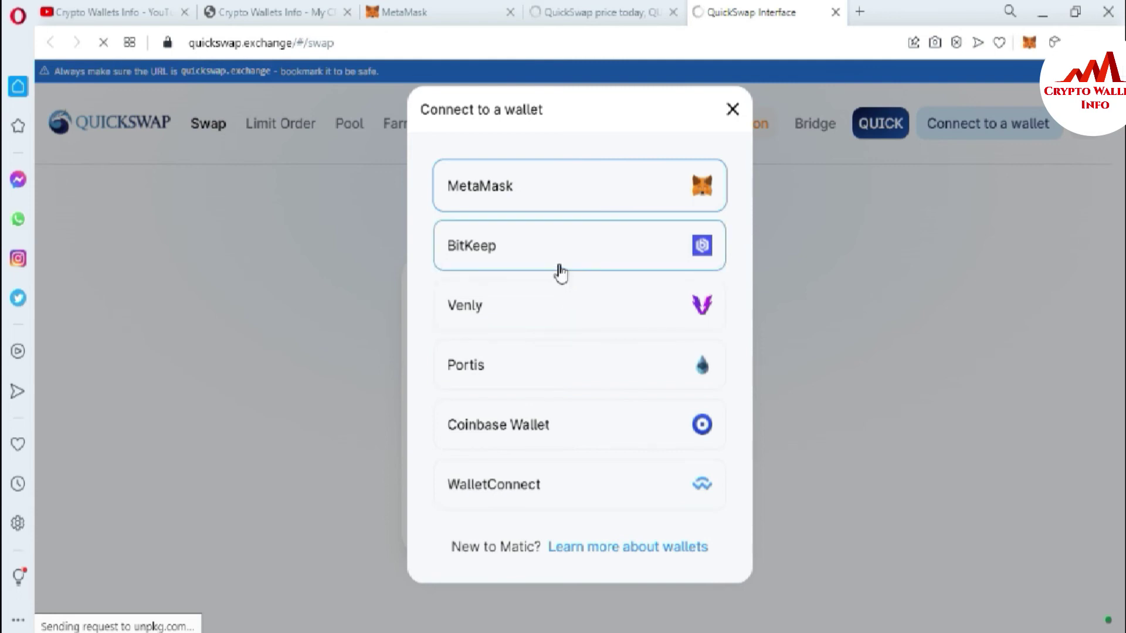
click(599, 192)
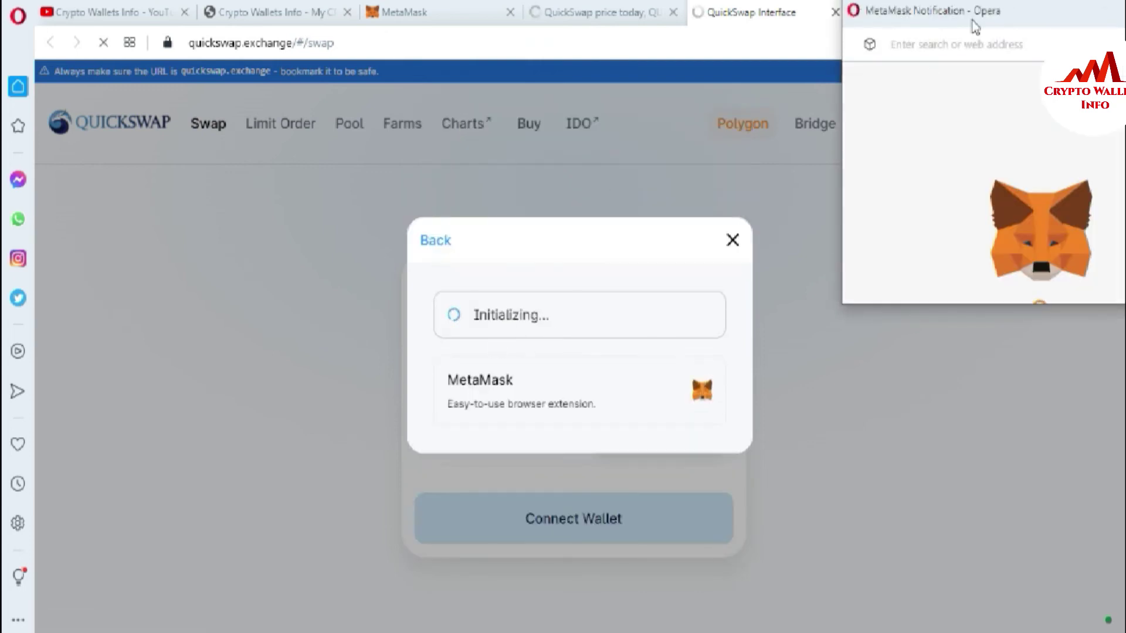
drag(971, 22, 815, 65)
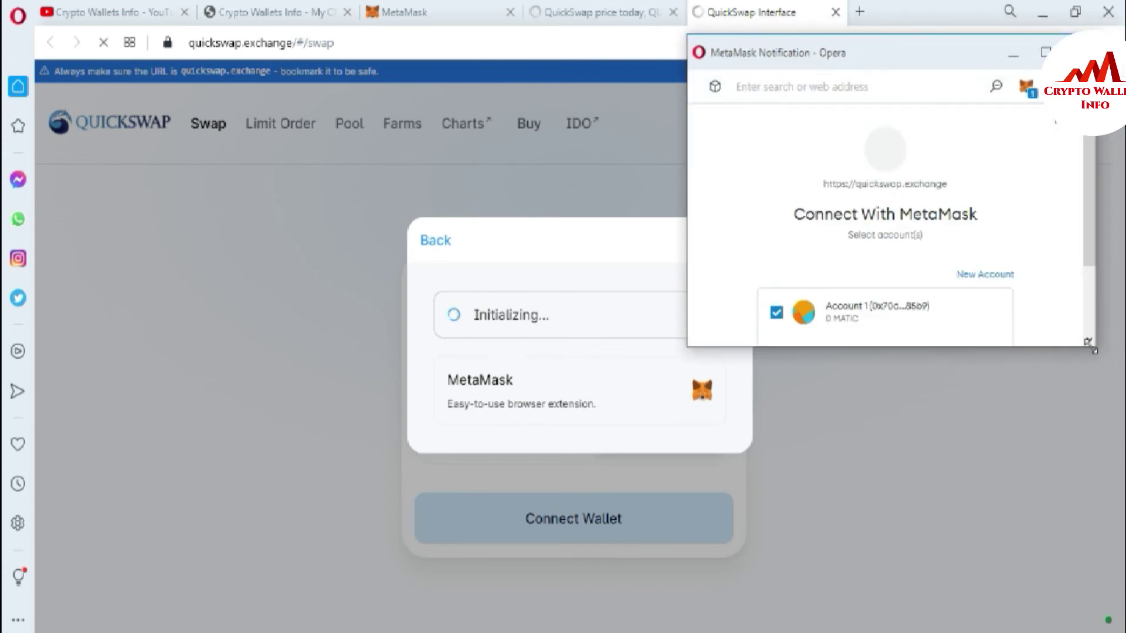
drag(1092, 348, 1086, 578)
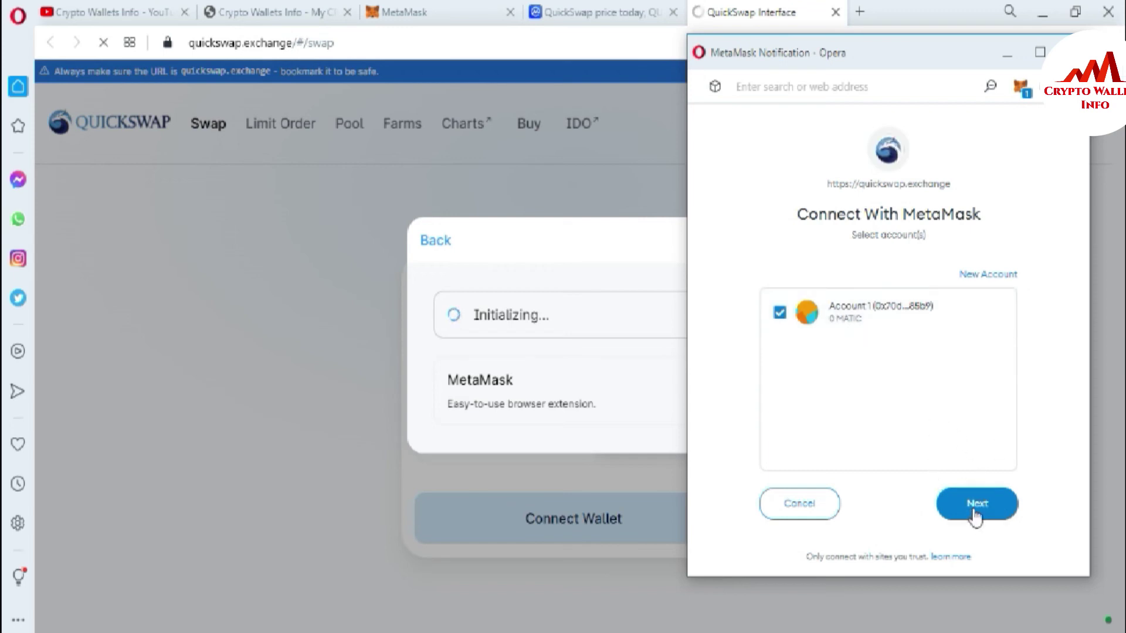
click(977, 512)
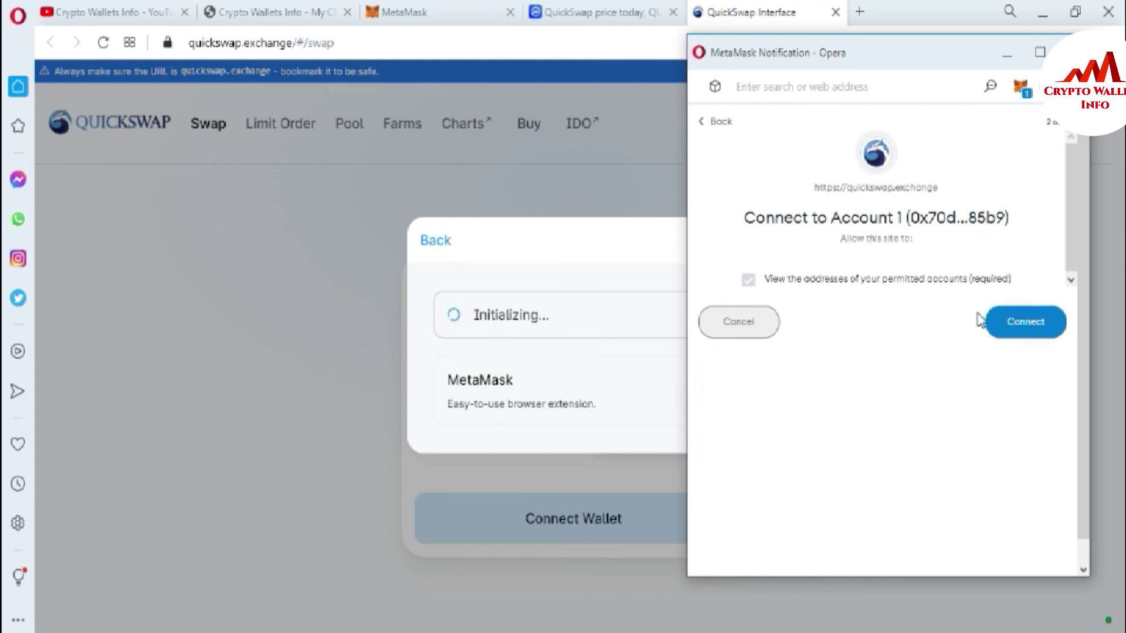
click(1019, 323)
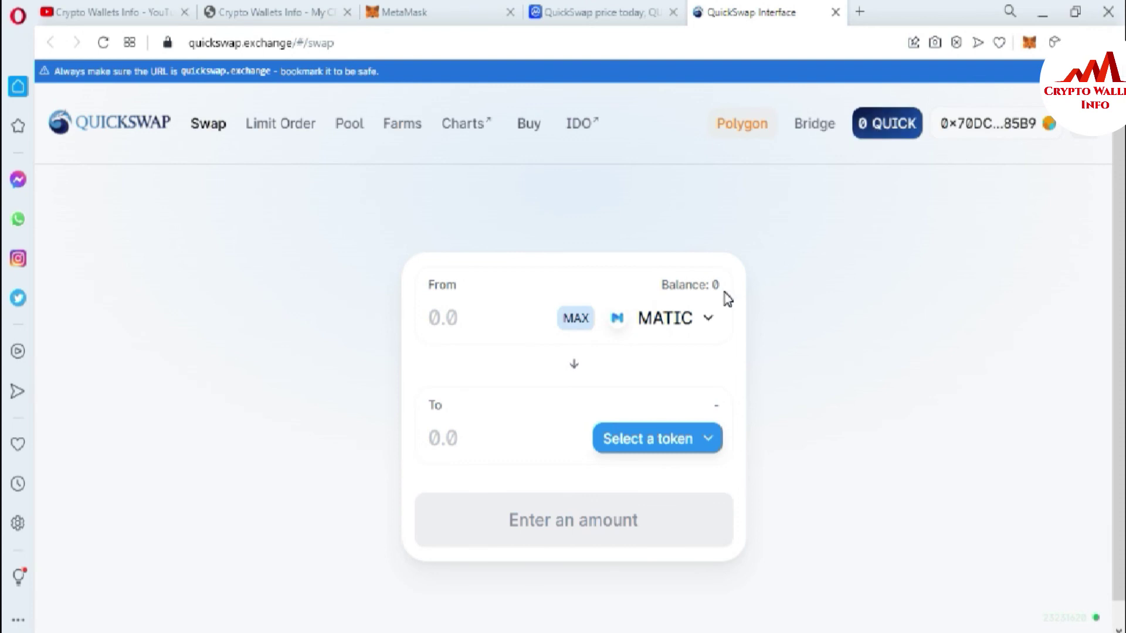
Examine the token choices for both the From and To sides of the swap, leaving the selection as it is.
click(711, 443)
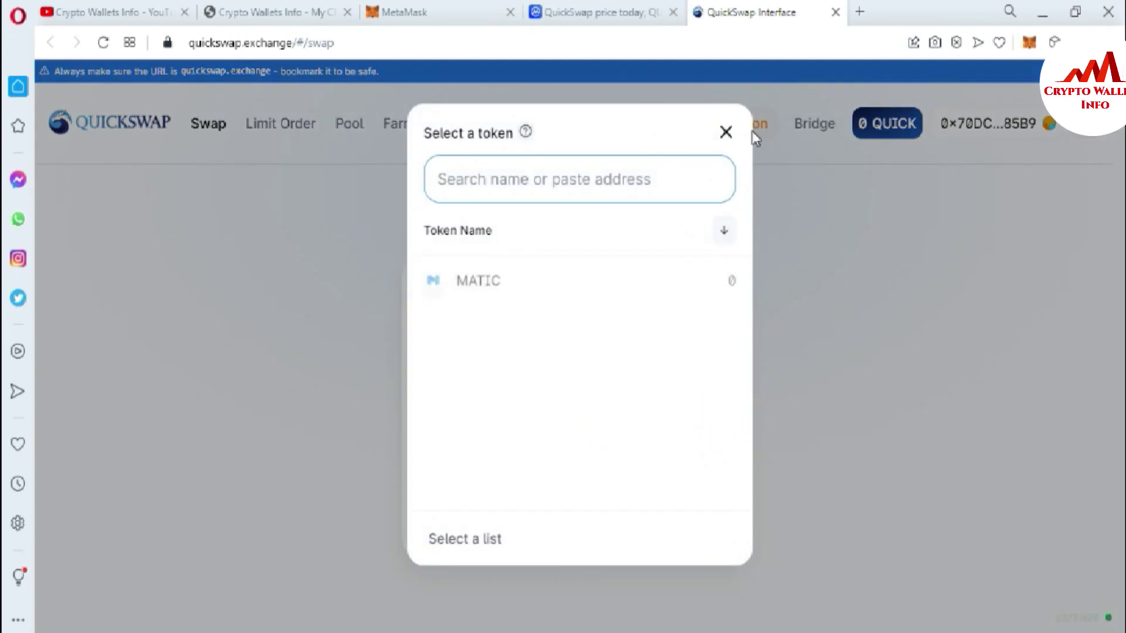
click(727, 133)
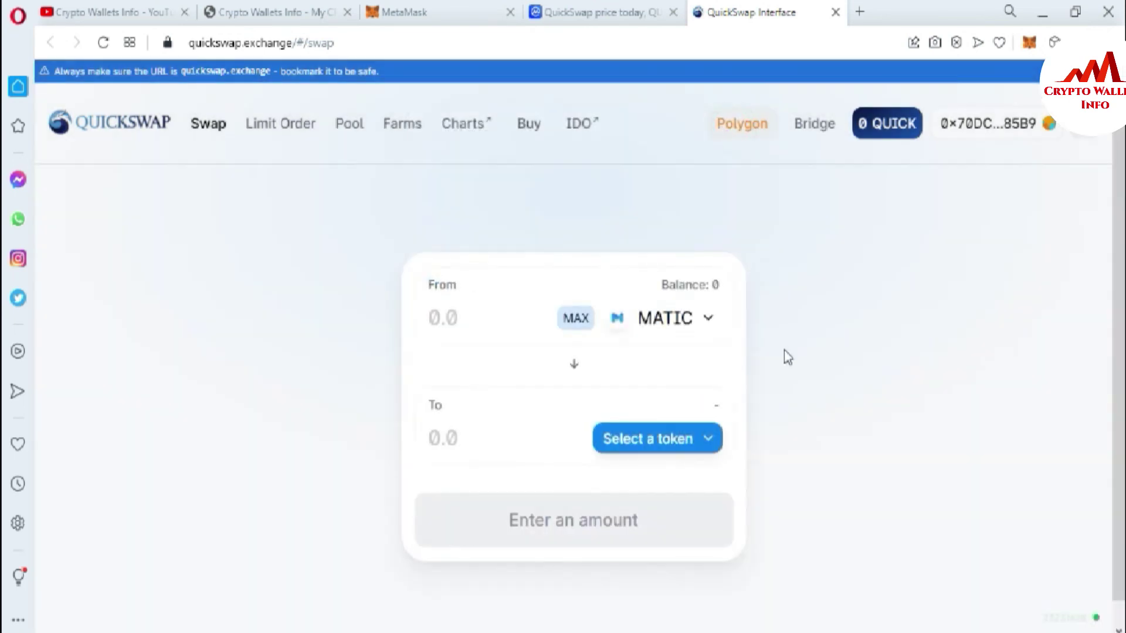
click(704, 329)
click(494, 282)
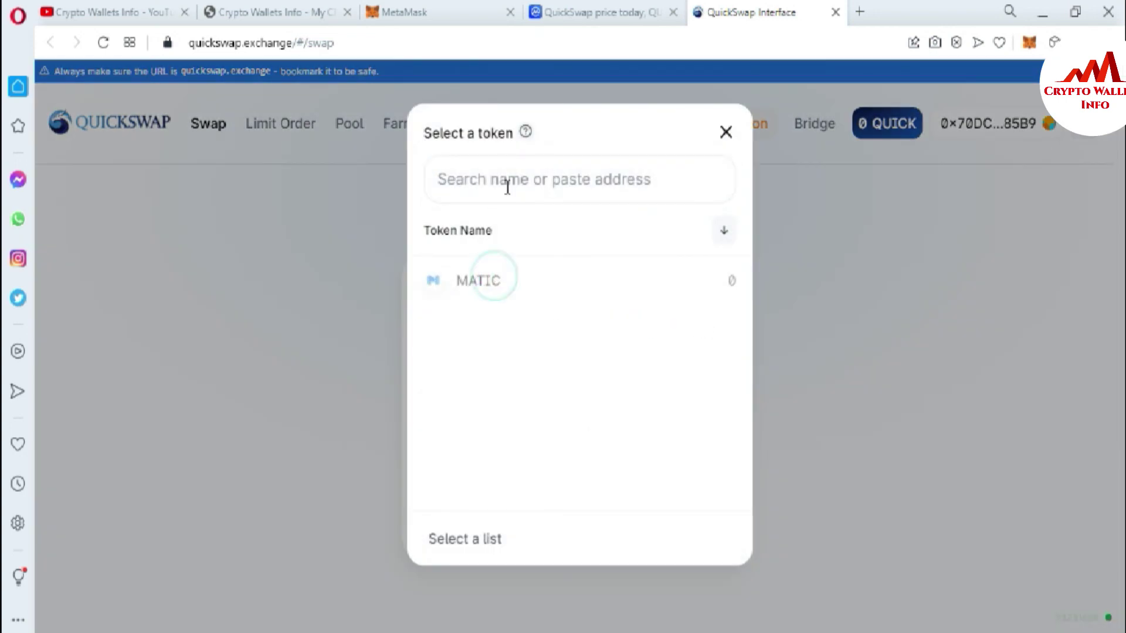
click(508, 183)
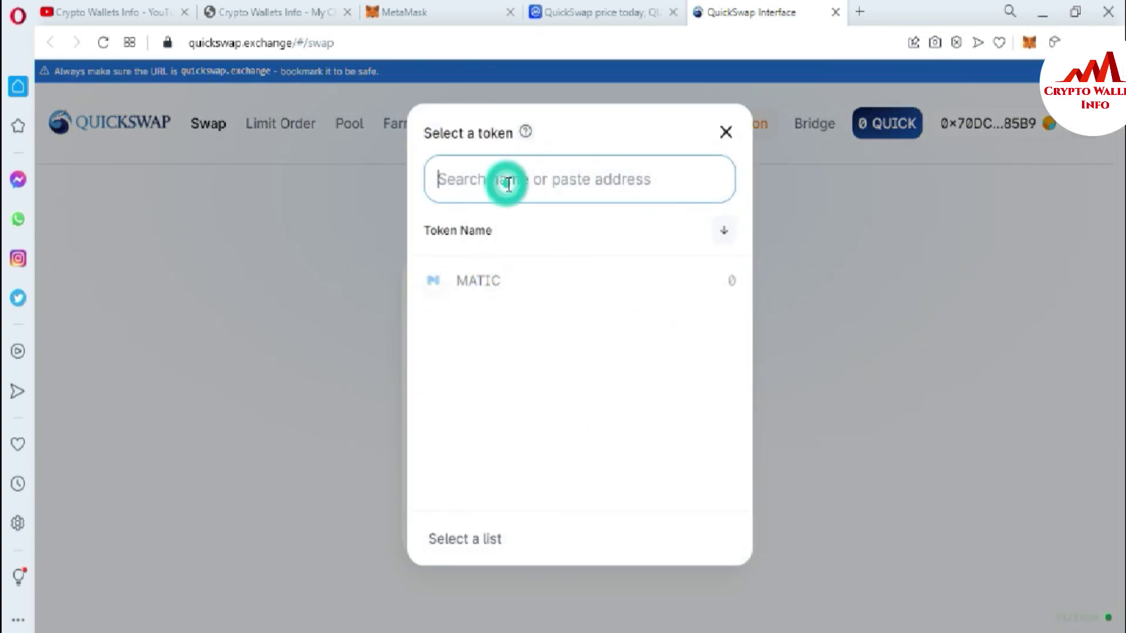
click(727, 135)
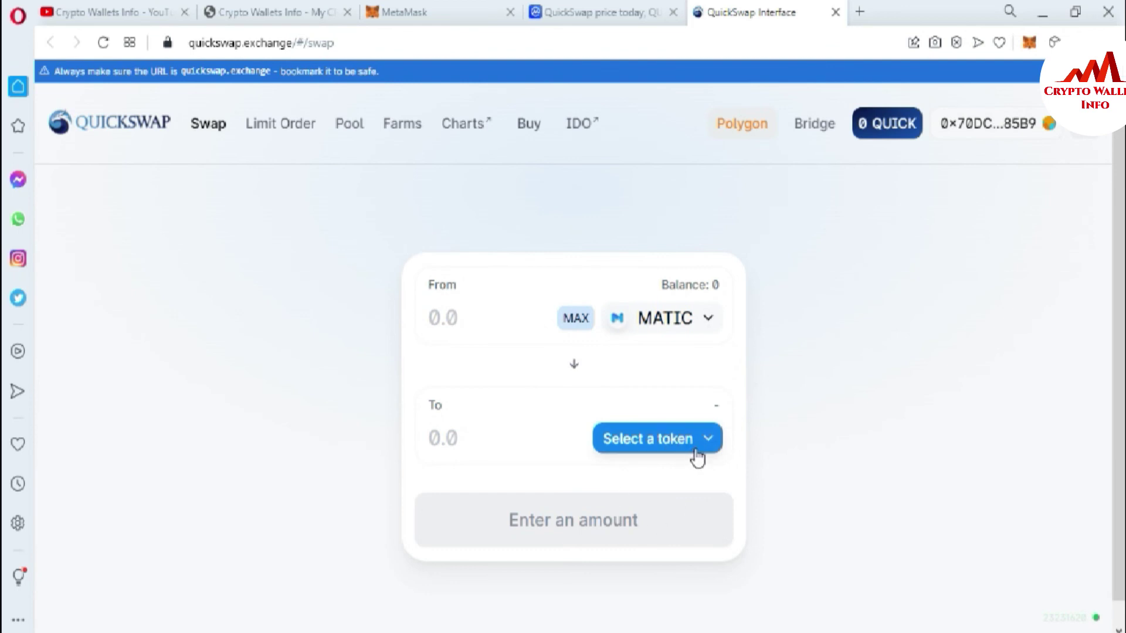
click(453, 326)
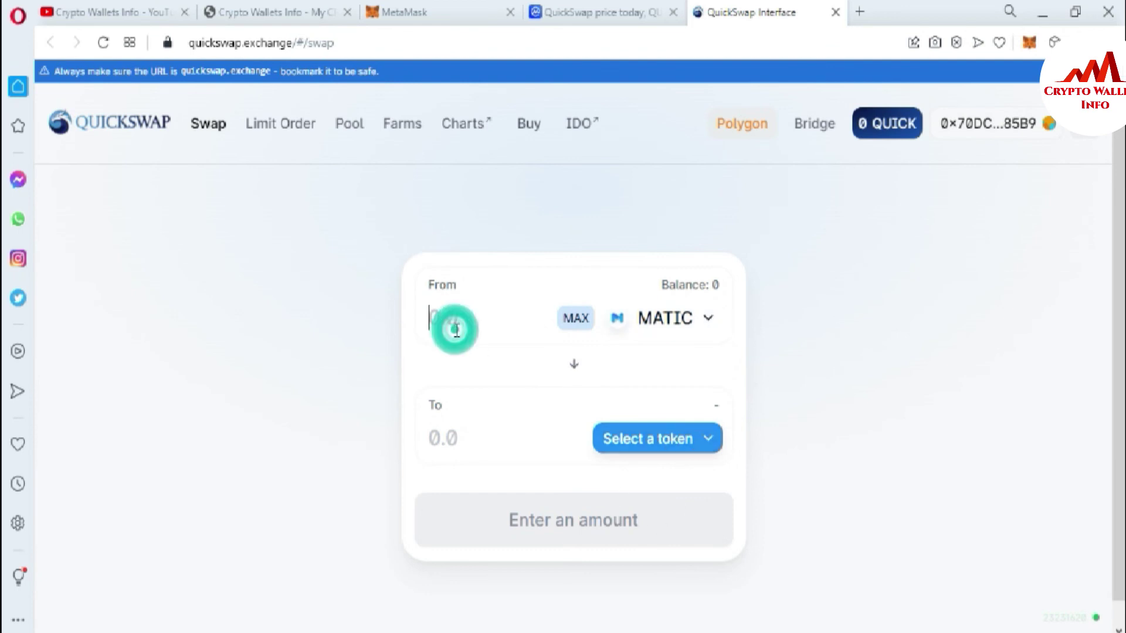
click(712, 451)
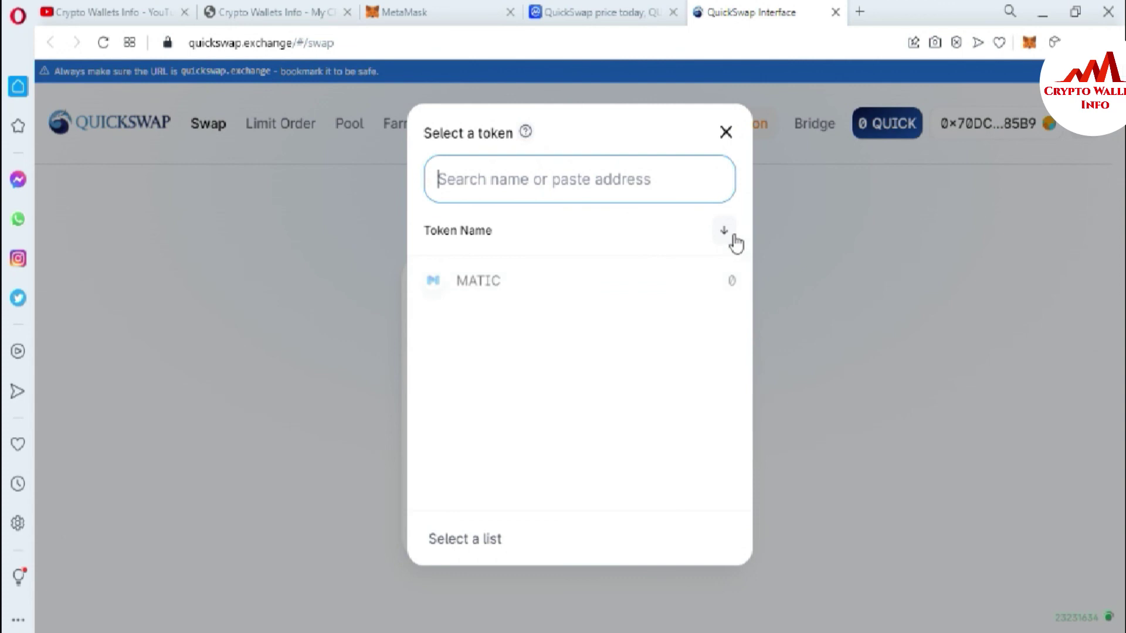
click(727, 136)
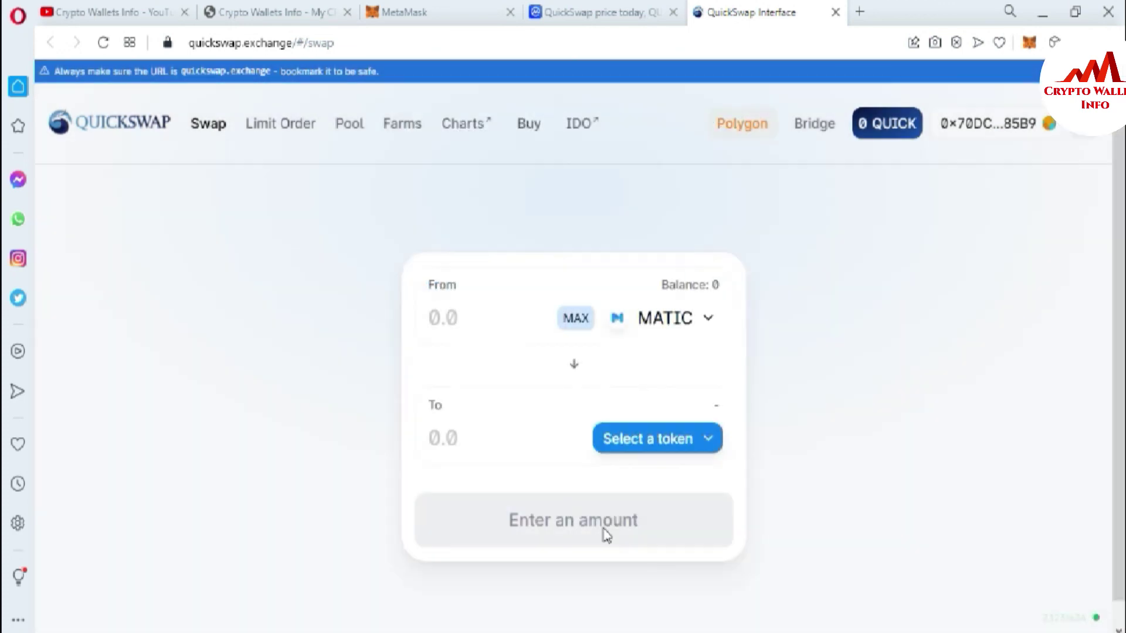
Set the swap's From amount to 100 MATIC and view the token list for the To side.
click(462, 329)
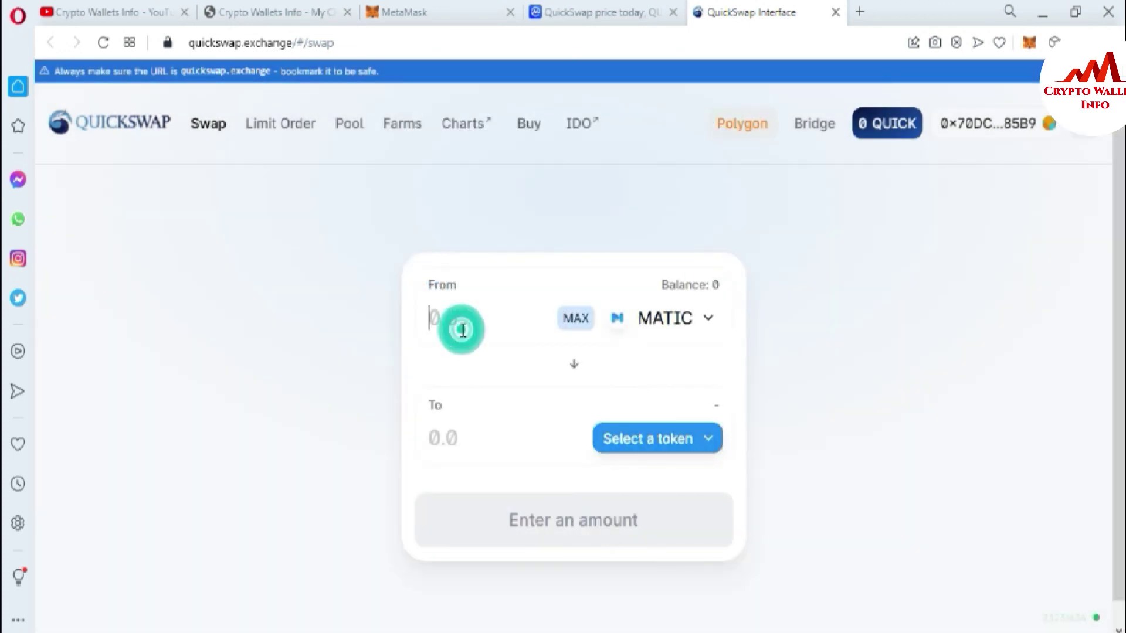
text(100)
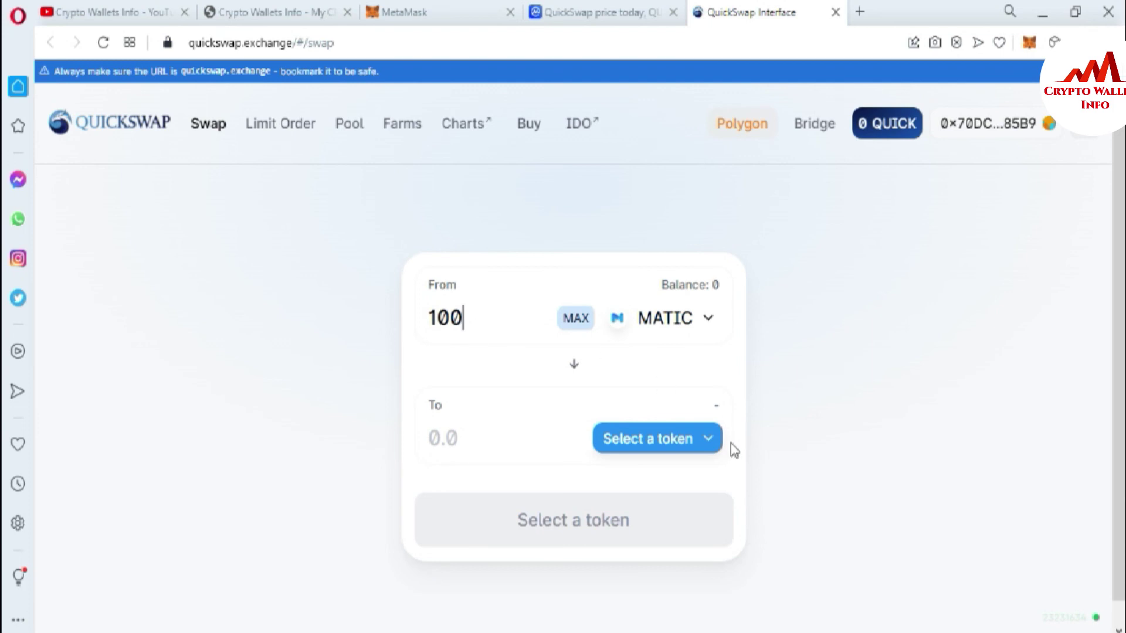
click(711, 445)
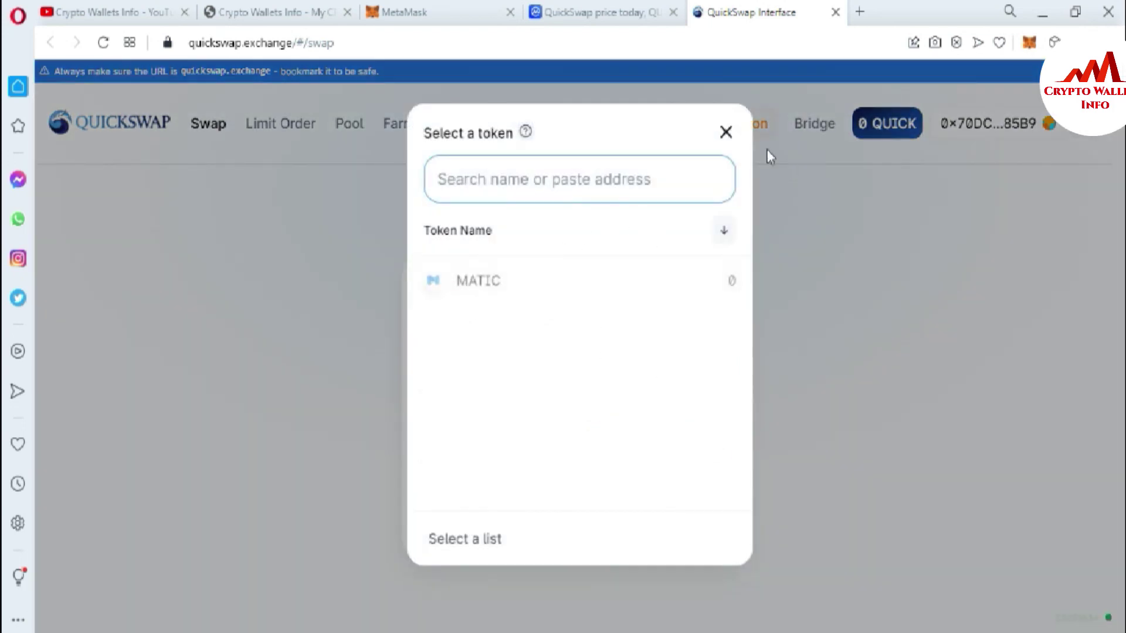
click(727, 132)
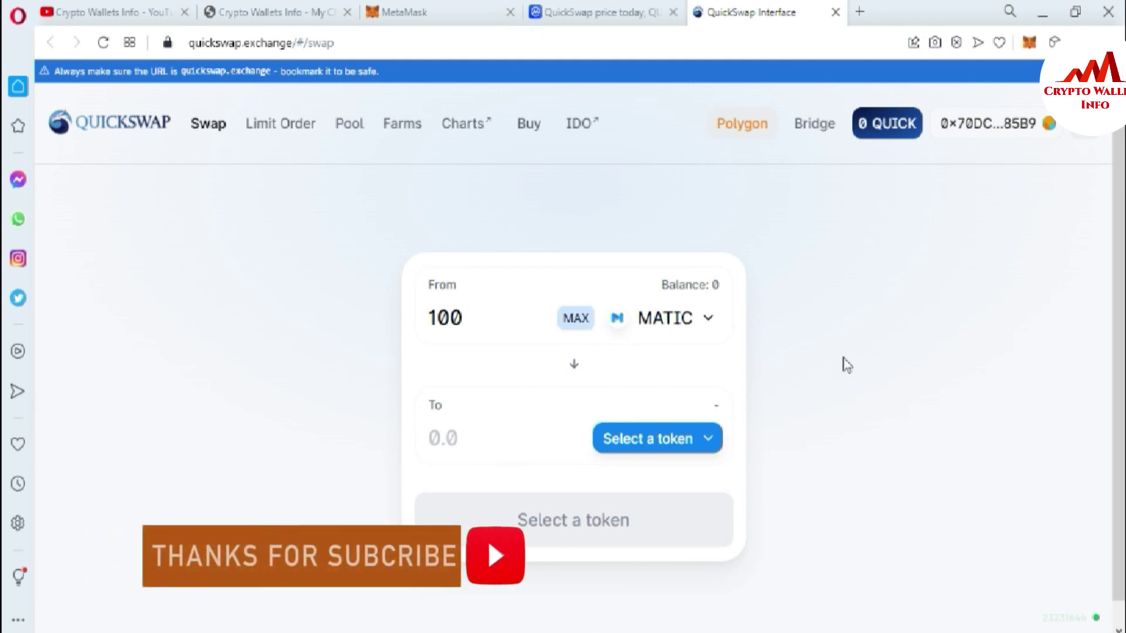
Show the Crypto Wallets Info YouTube channel and the cryptowalletsinfo.com website.
click(118, 9)
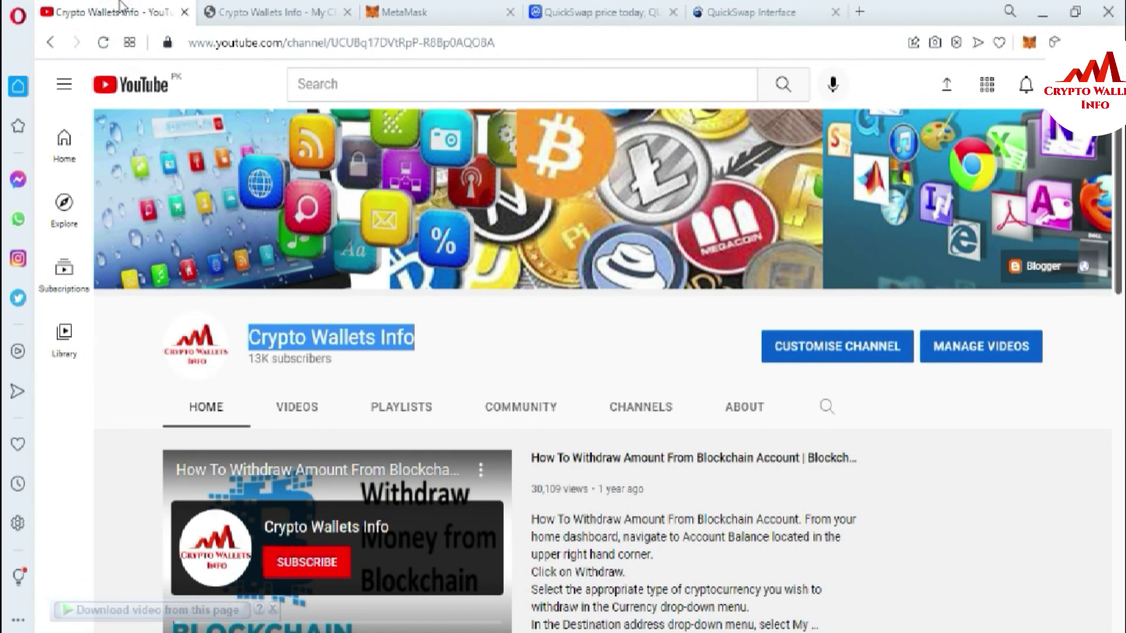
click(307, 8)
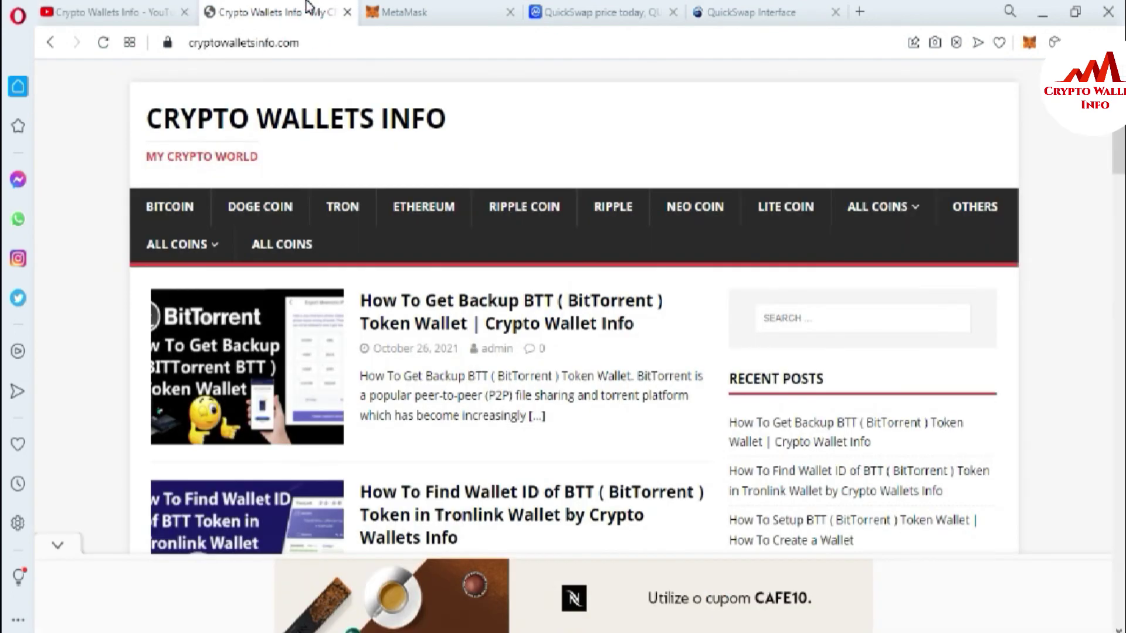